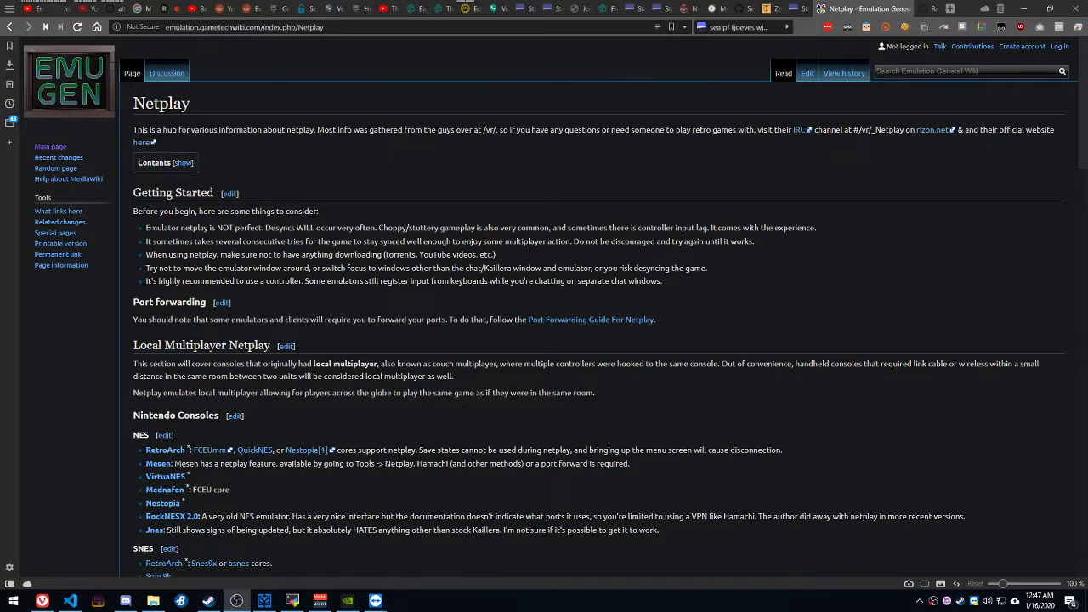
pyautogui.moveTo(146, 228); pyautogui.dragTo(259, 255)
pyautogui.click(259, 254)
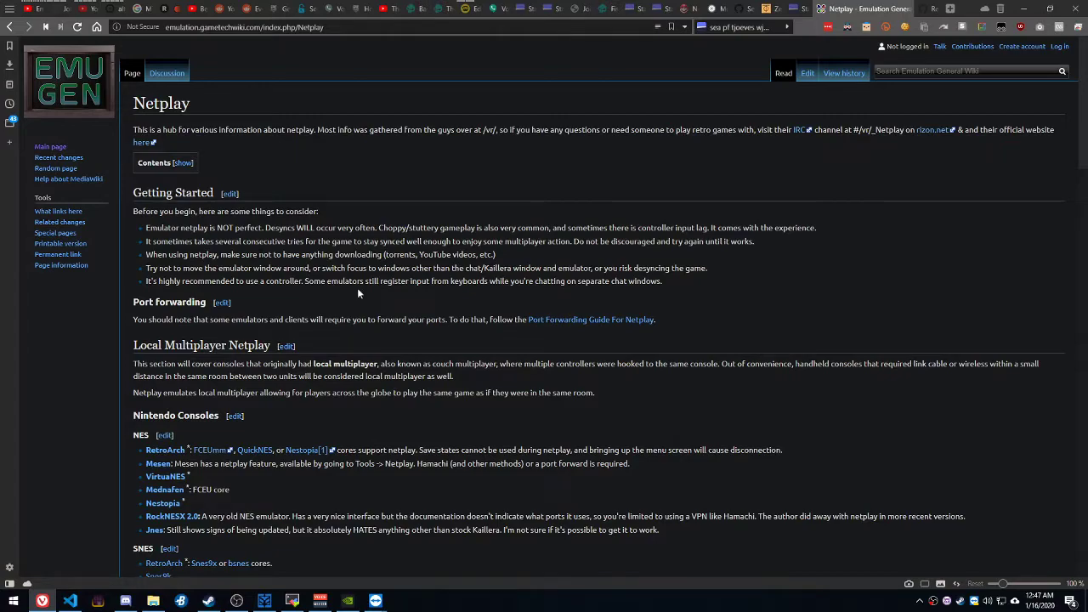
pyautogui.click(351, 601)
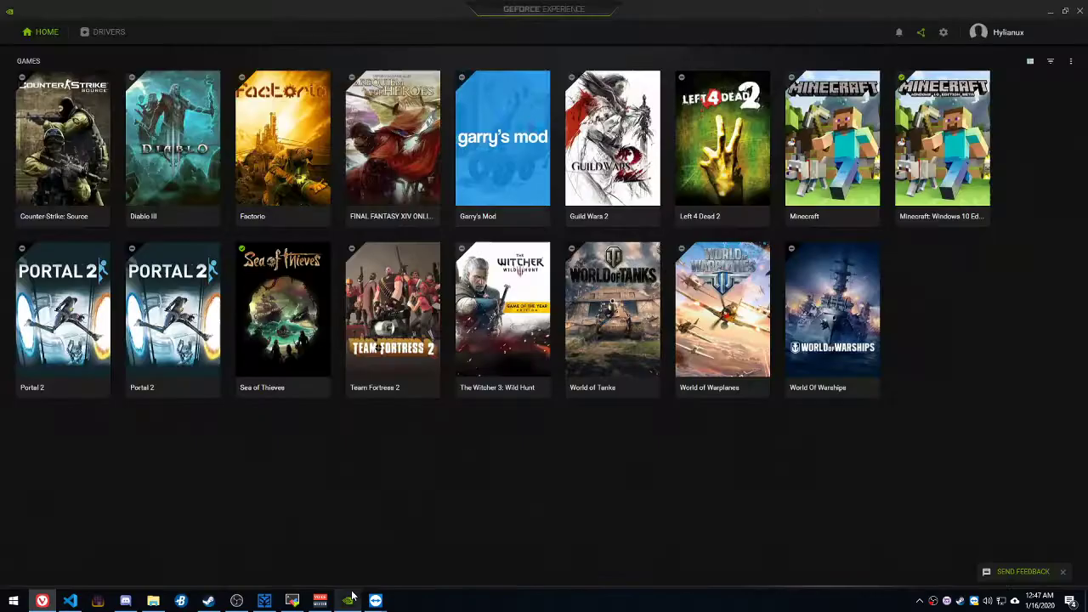
pyautogui.click(355, 601)
pyautogui.click(13, 601)
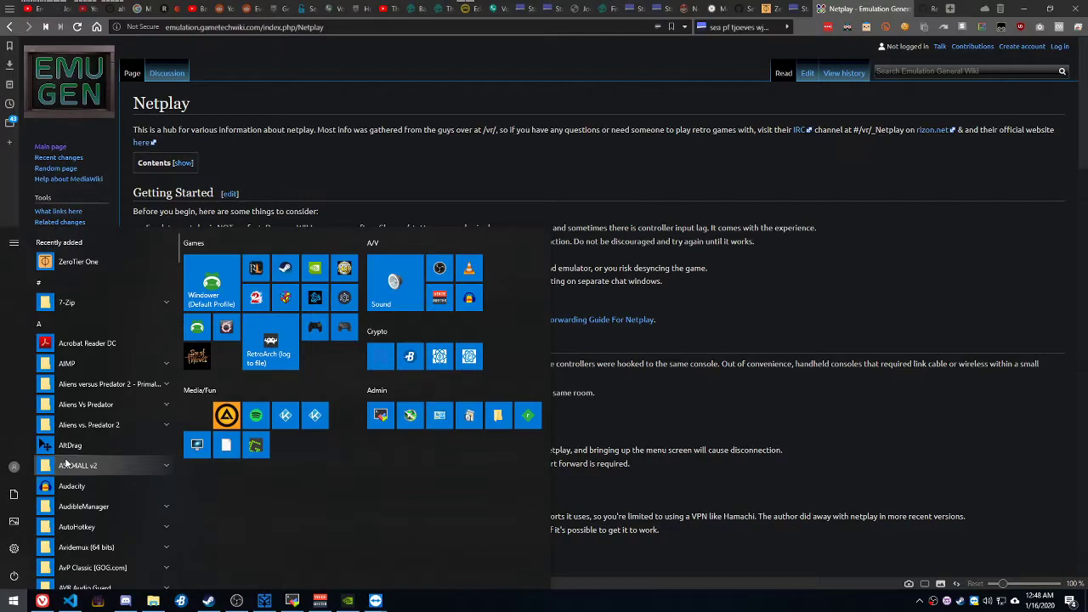
pyautogui.write('nvidia')
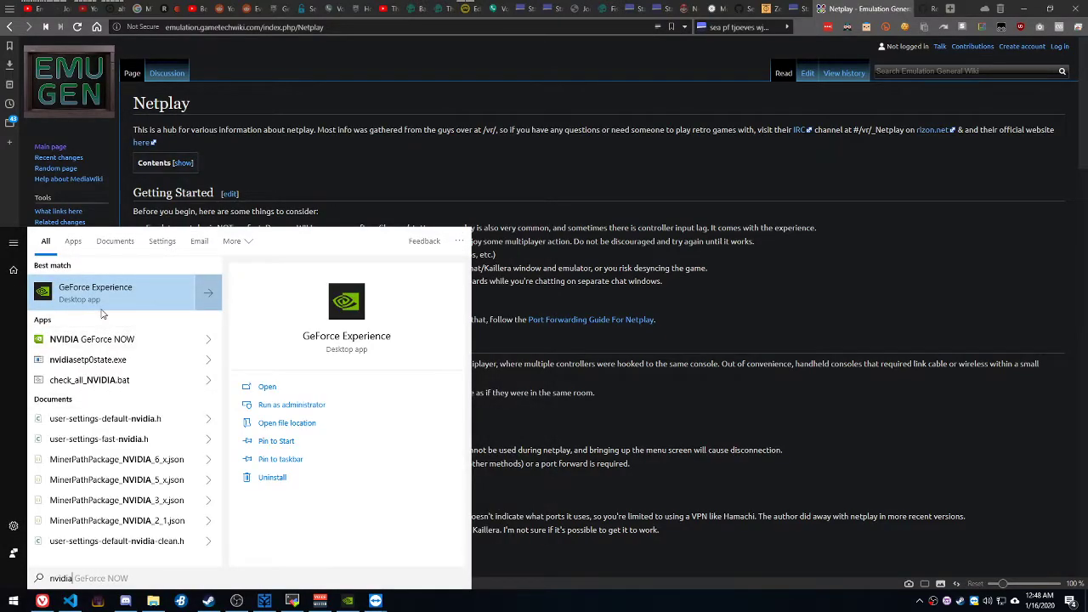
pyautogui.click(597, 391)
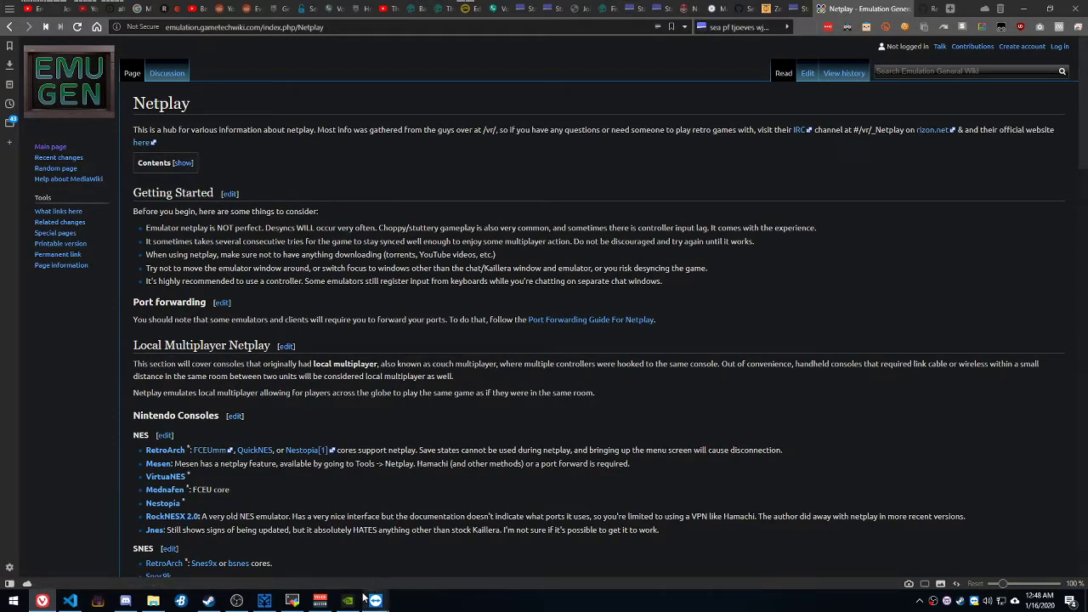
# Switch to GeForce Experience and open its SHIELD settings for GameStream.
pyautogui.moveTo(366, 599)
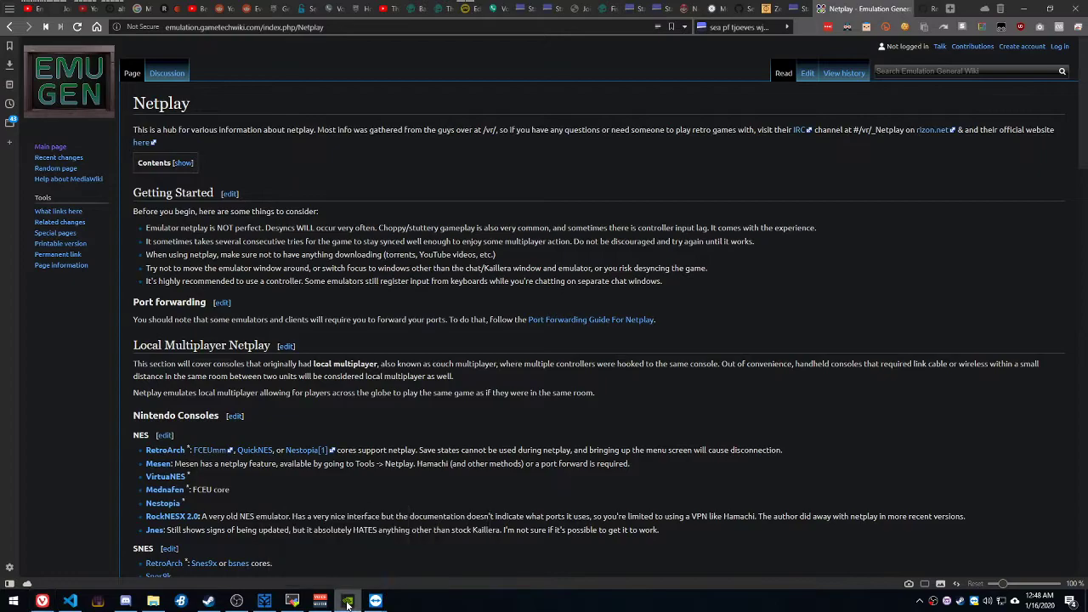
pyautogui.click(348, 600)
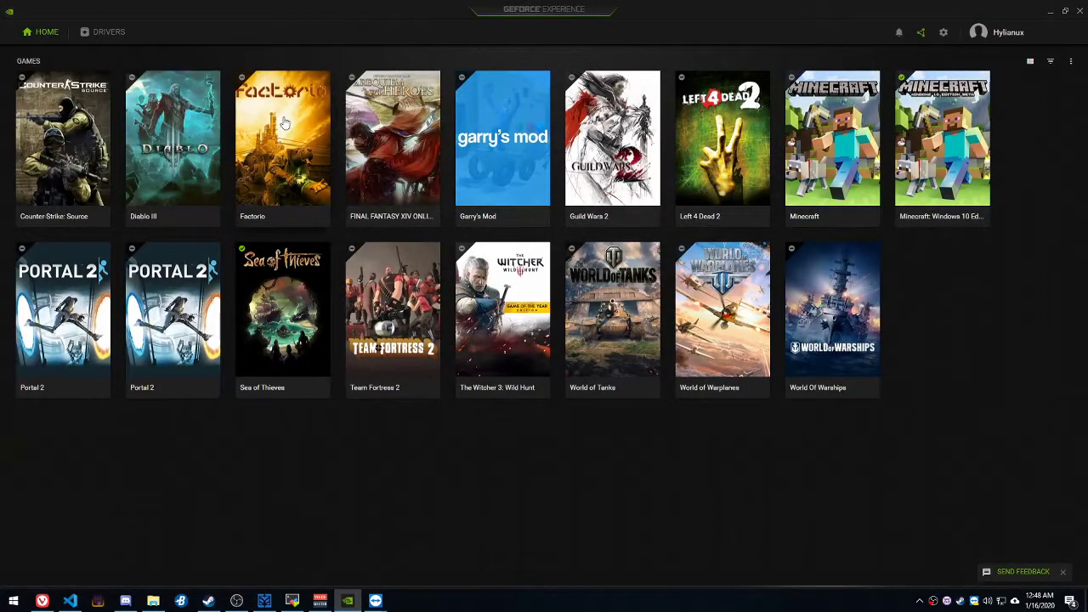
pyautogui.click(943, 32)
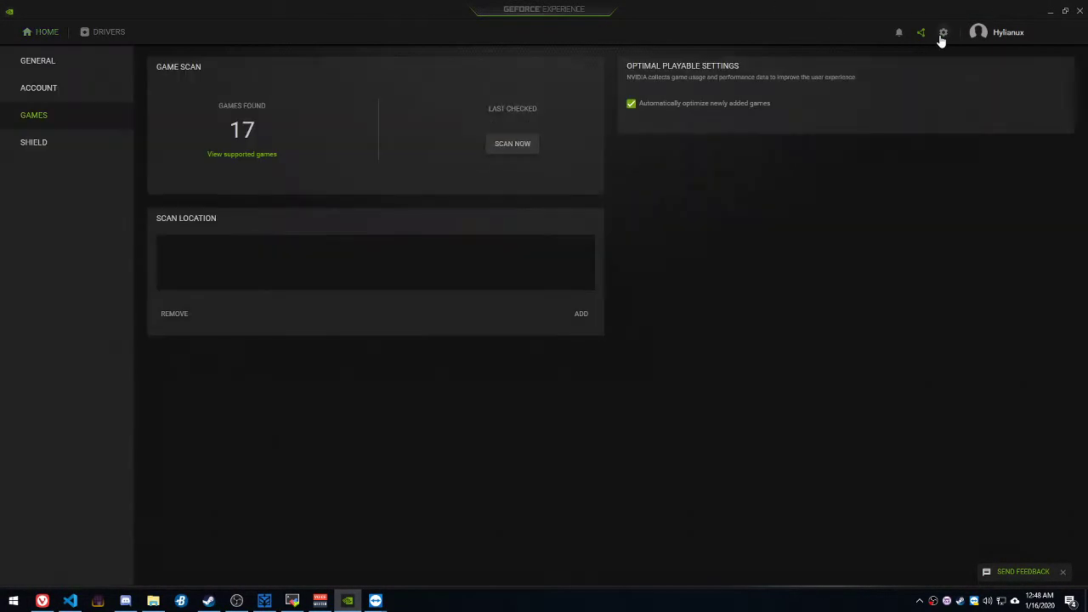
pyautogui.click(25, 142)
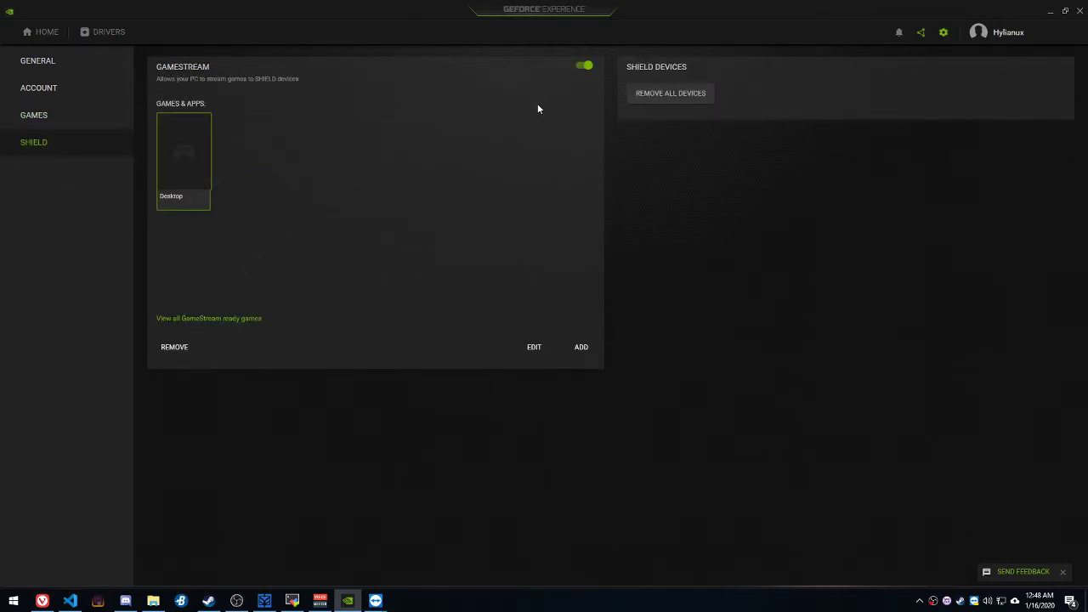
# Try to add mstsc.exe from C:\Windows\System32 as a GameStream app, cancelling the file selection.
pyautogui.click(581, 348)
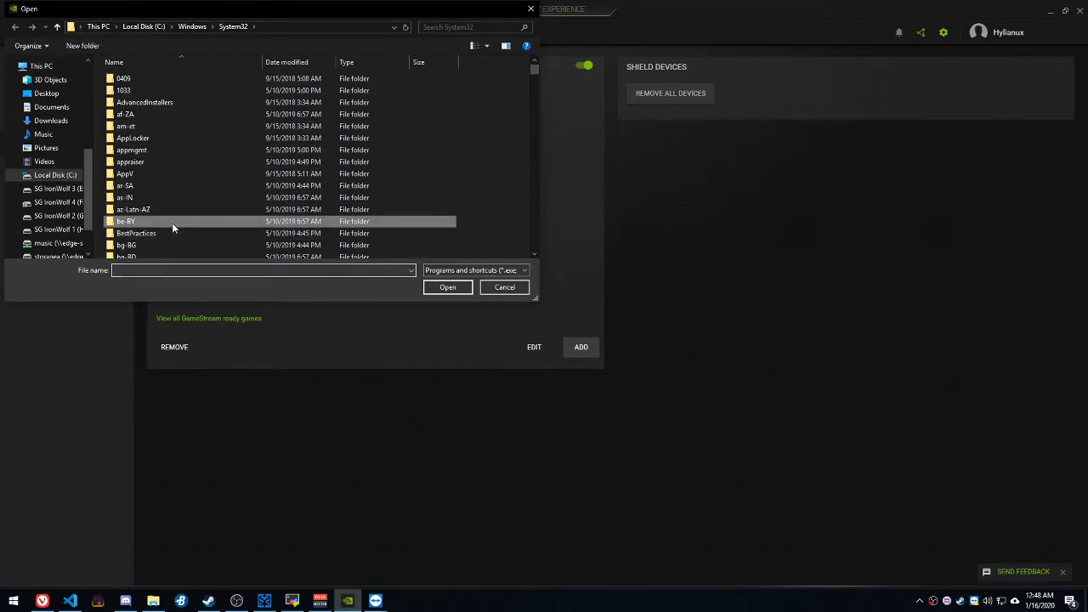
pyautogui.click(42, 601)
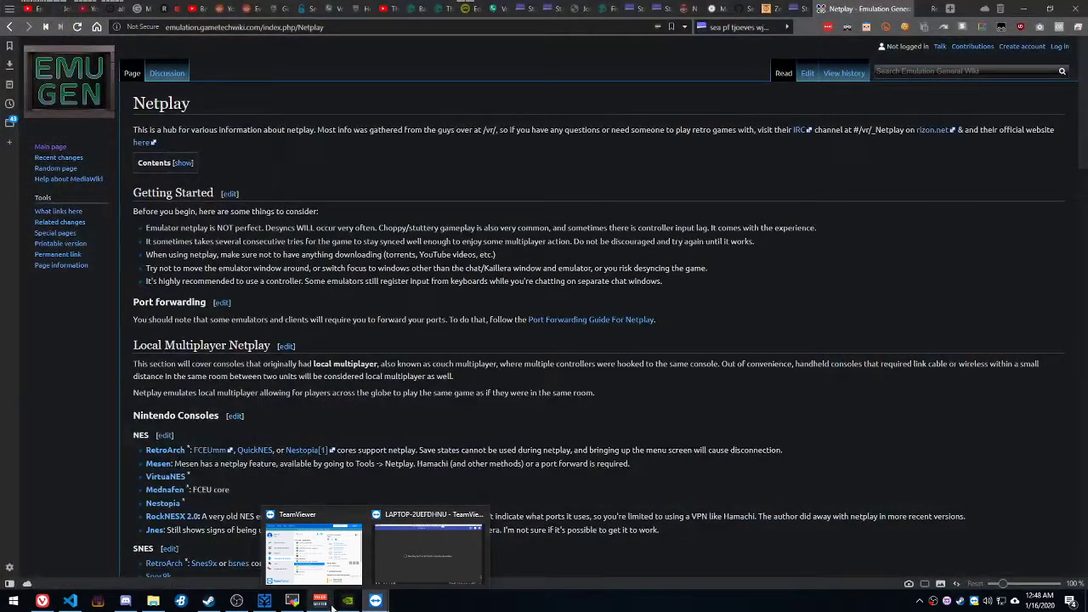
pyautogui.click(348, 601)
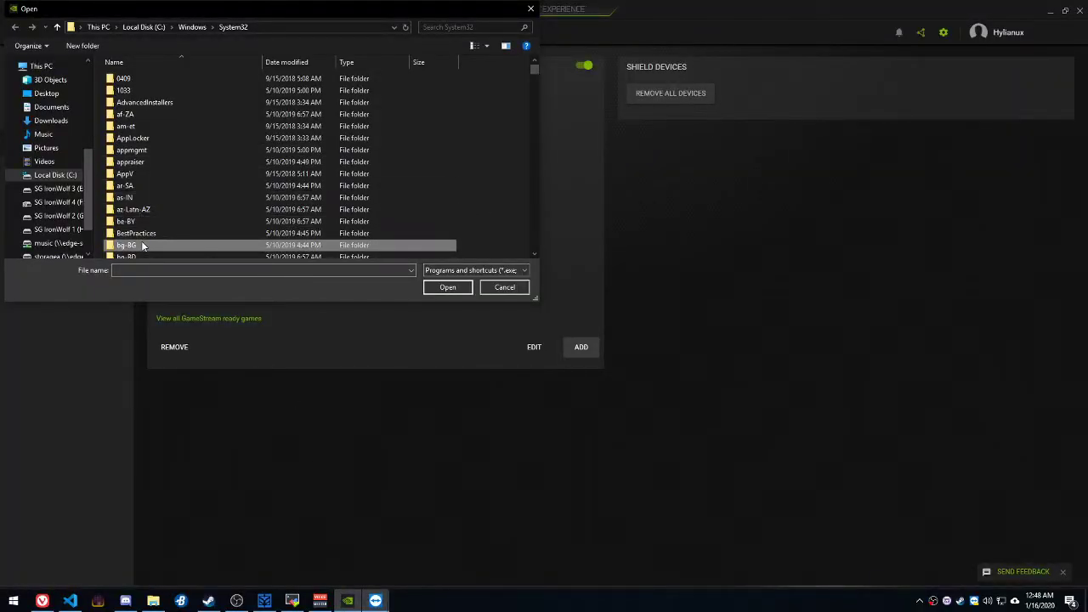
pyautogui.write('mstsc.exe')
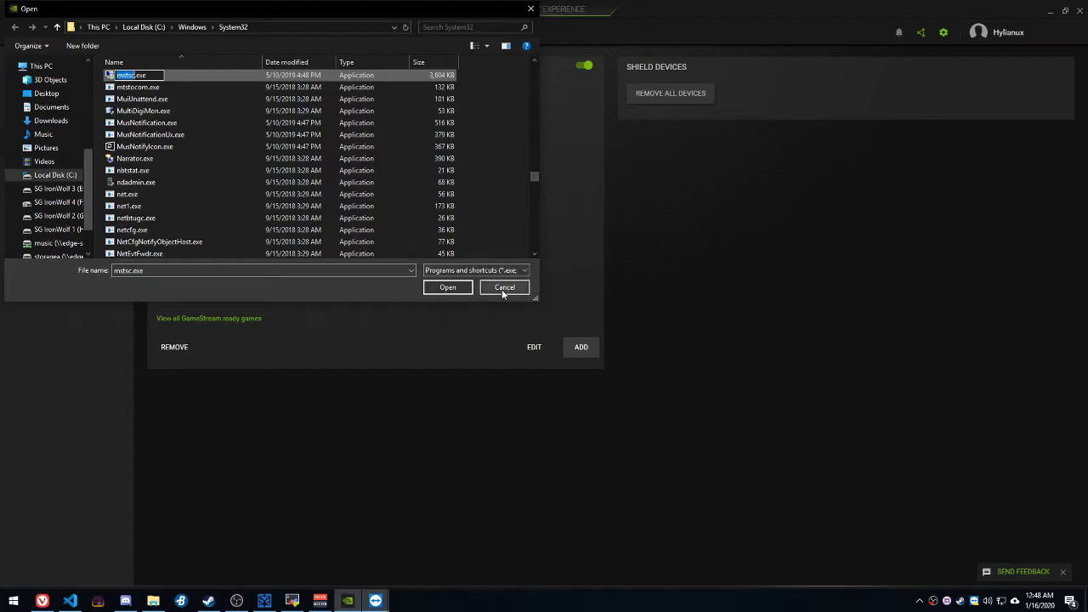
pyautogui.press('Escape')
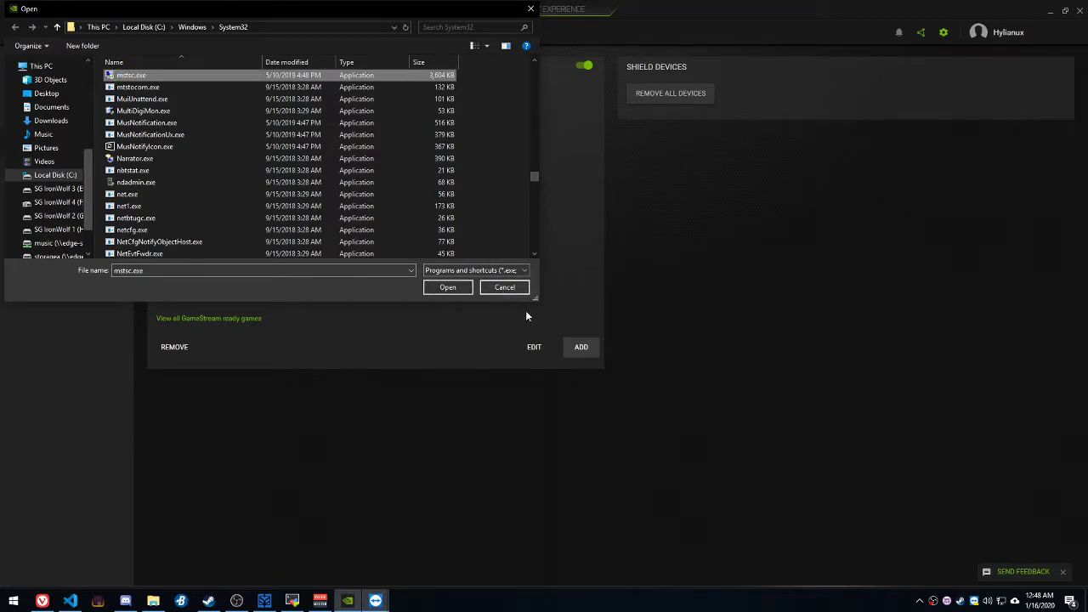
pyautogui.click(509, 289)
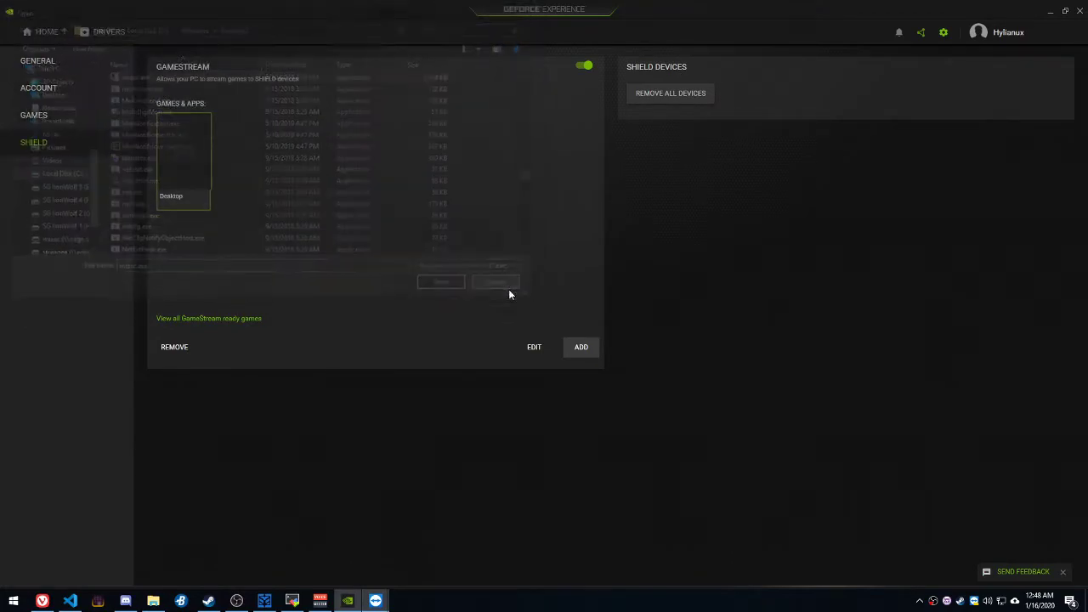
# Examine the Desktop GameStream entry's name and target, cancel the edit, and return to the browser.
pyautogui.click(534, 348)
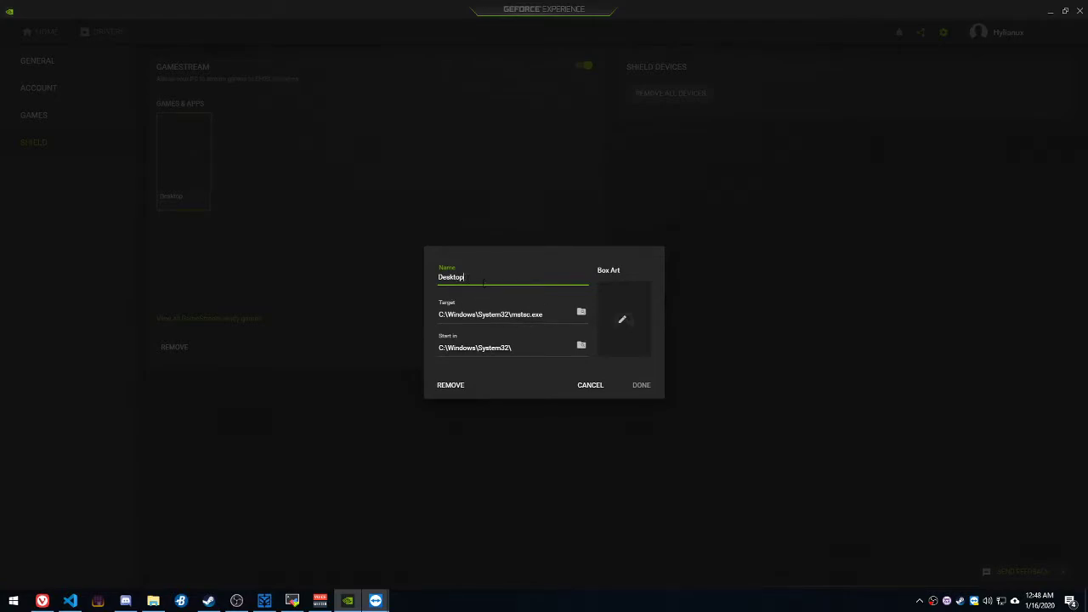
pyautogui.click(510, 316)
pyautogui.moveTo(464, 277); pyautogui.dragTo(410, 276)
pyautogui.click(593, 387)
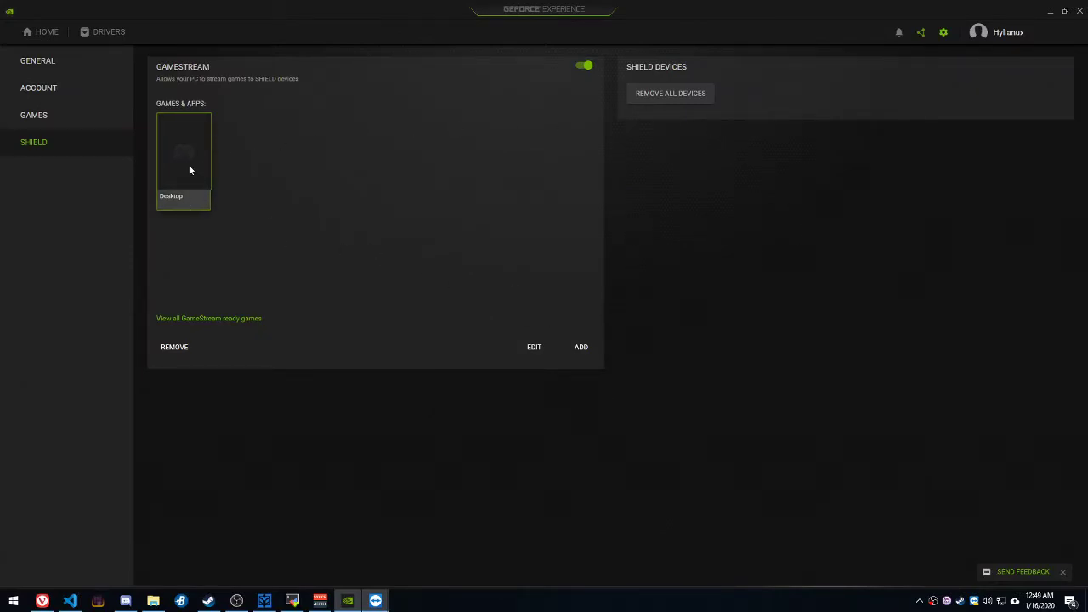
pyautogui.click(39, 64)
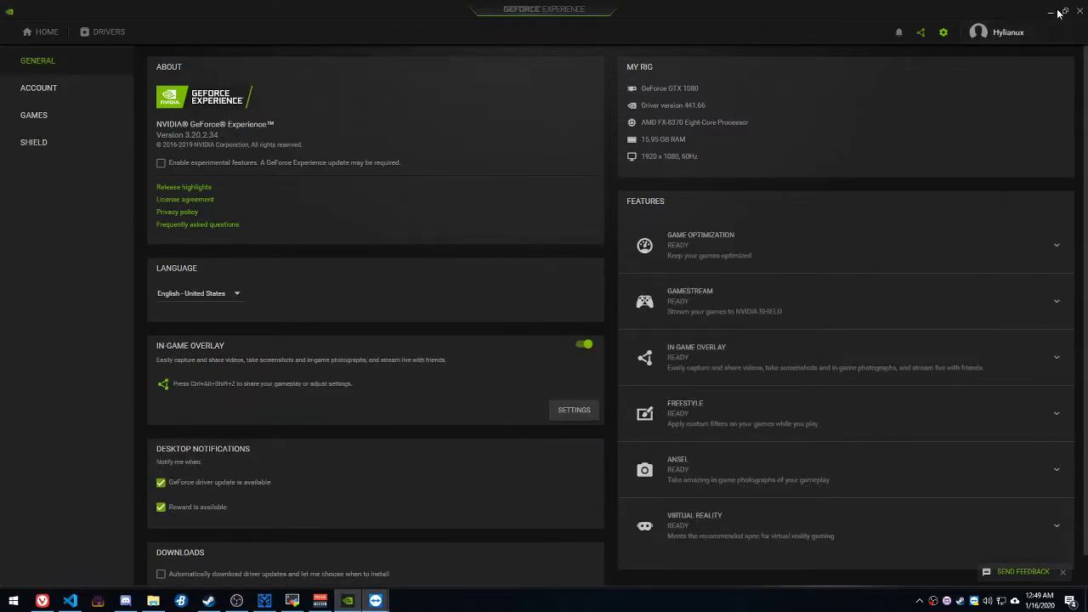
pyautogui.click(1051, 14)
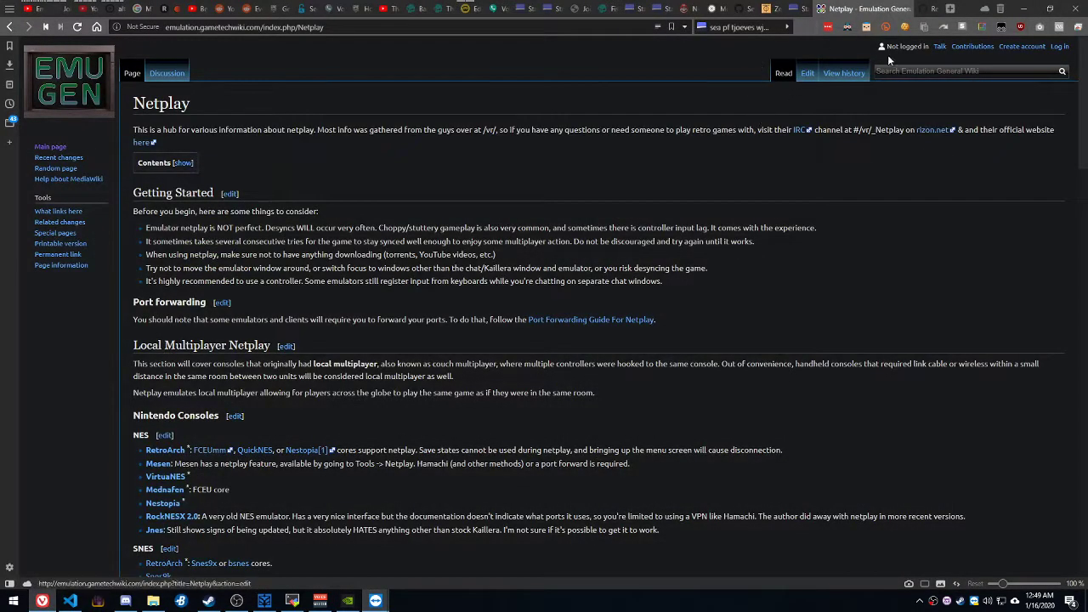
# Show the Moonlight website and find the ZeroTier section in the Moonlight Setup Guide on GitHub.
pyautogui.click(710, 8)
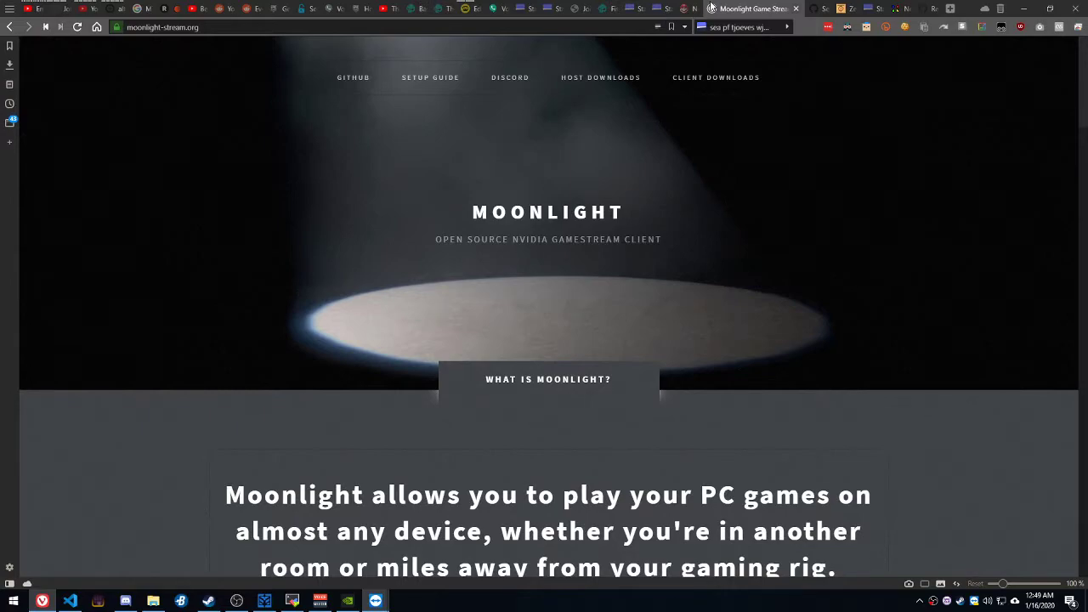
pyautogui.click(682, 79)
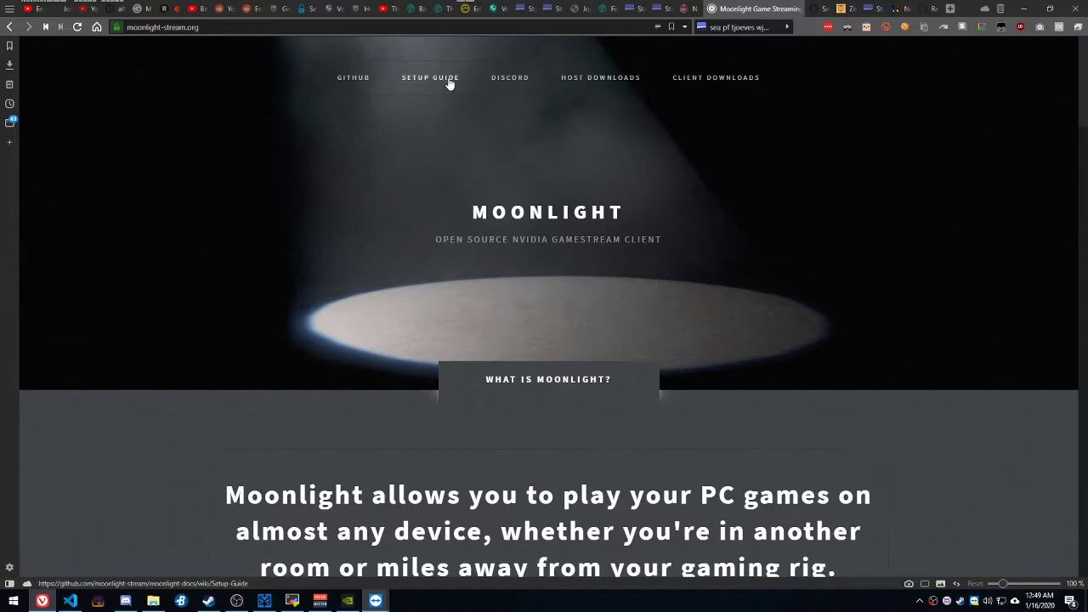
pyautogui.click(822, 8)
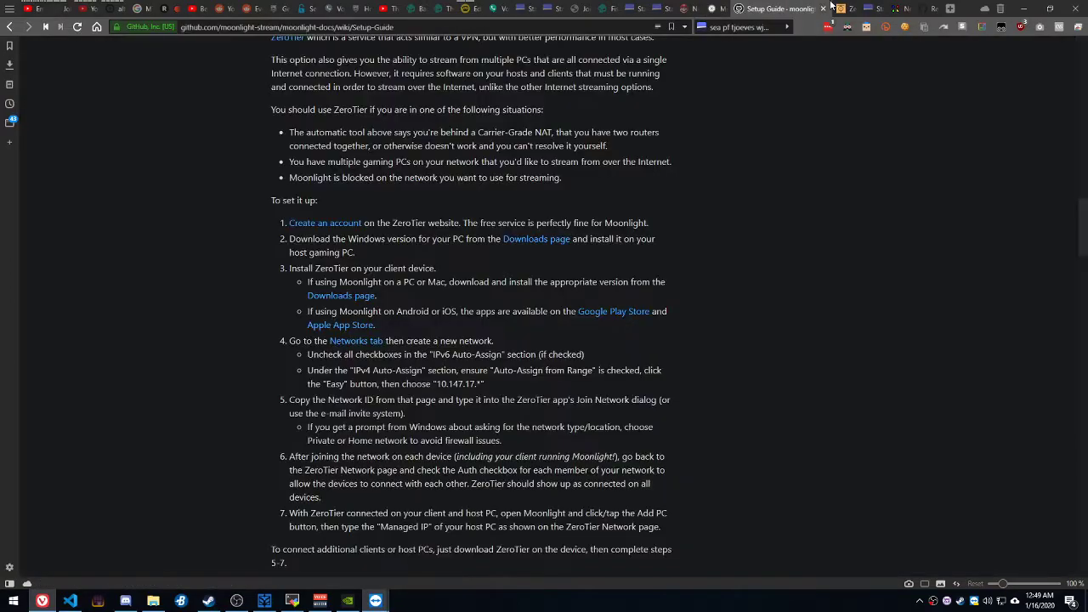
pyautogui.press('Home')
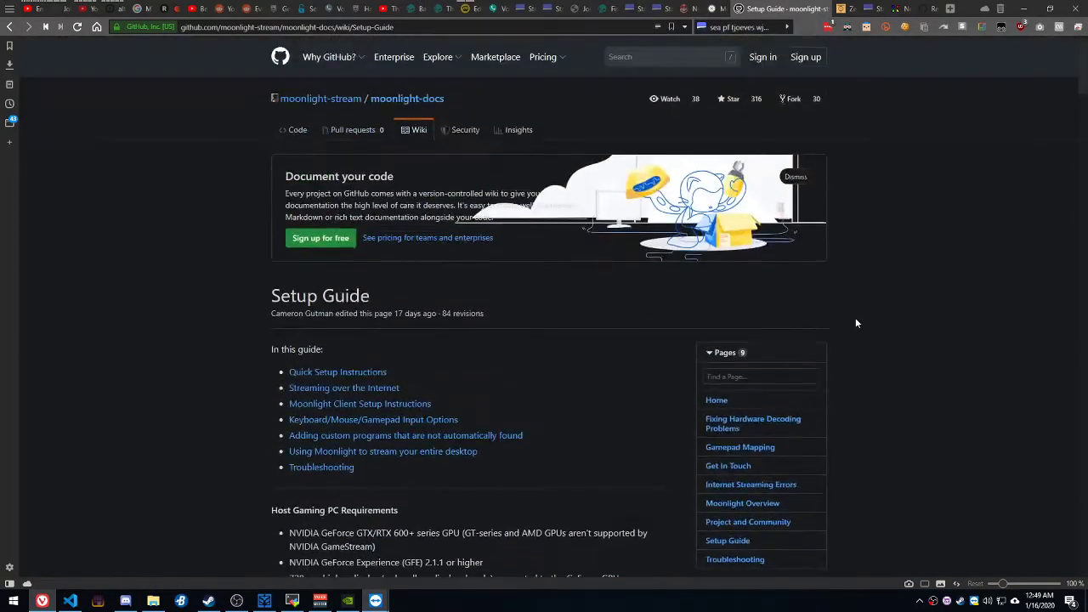
pyautogui.scroll(-10, 745, 387)
pyautogui.scroll(-8, 745, 387)
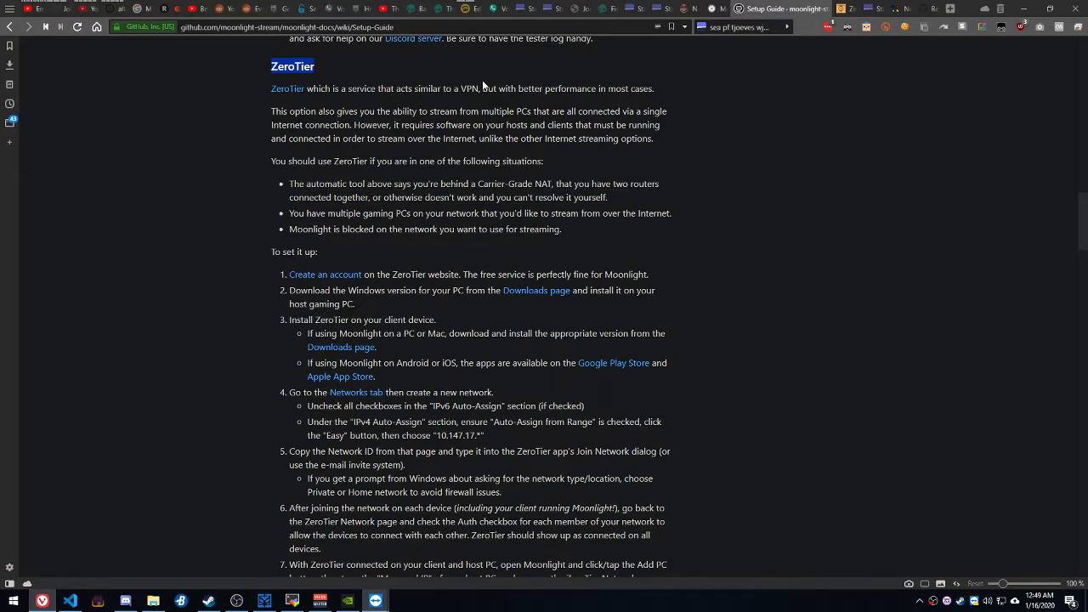
# Go from the ZeroTier website to the account's networks and open the sharp_bell network.
pyautogui.click(847, 6)
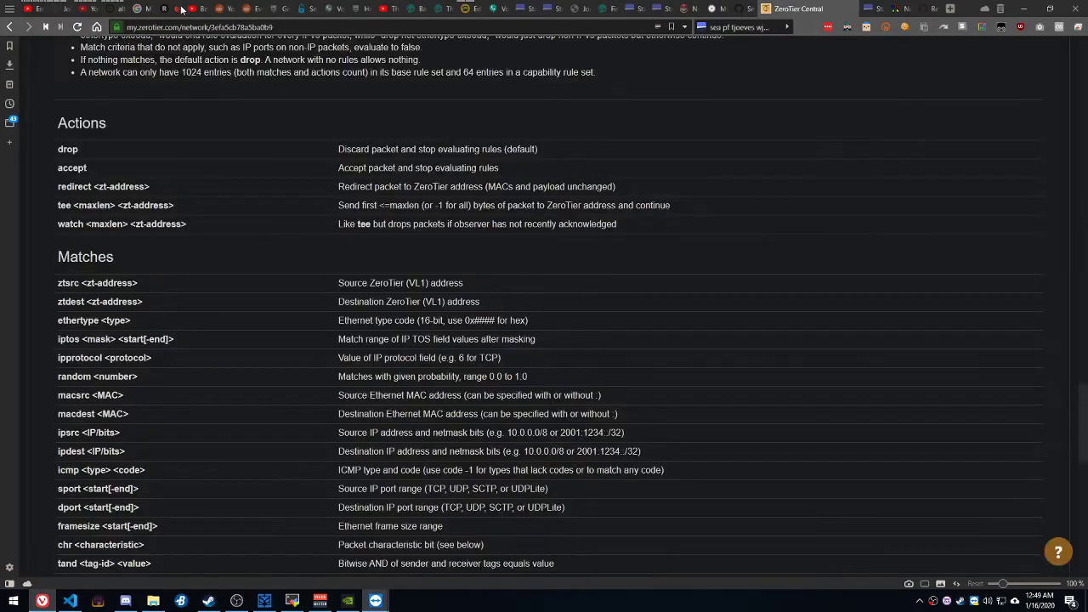
pyautogui.rightClick(9, 27)
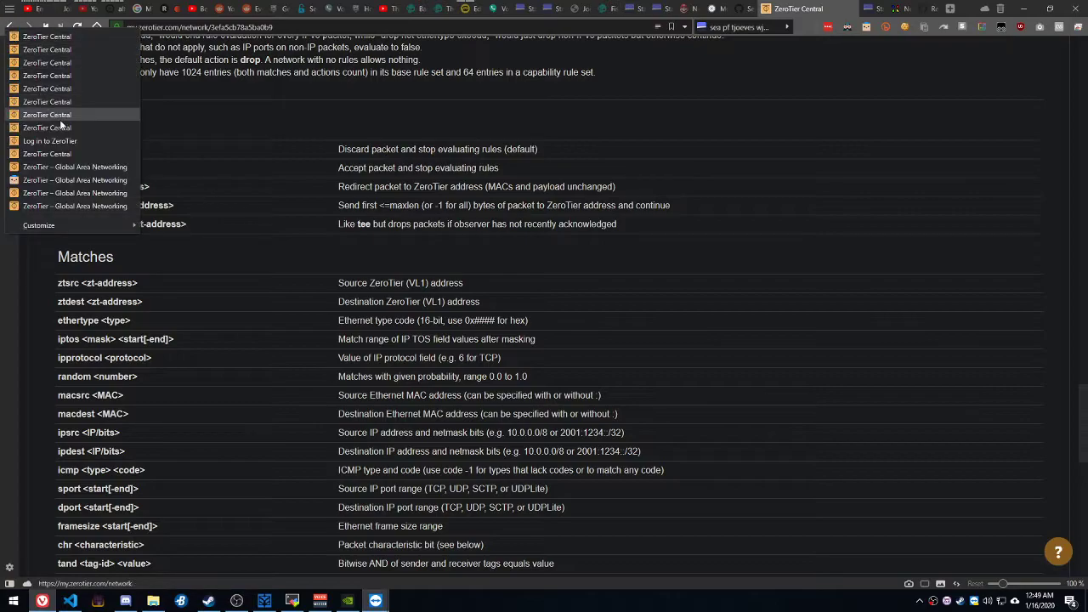
pyautogui.click(62, 178)
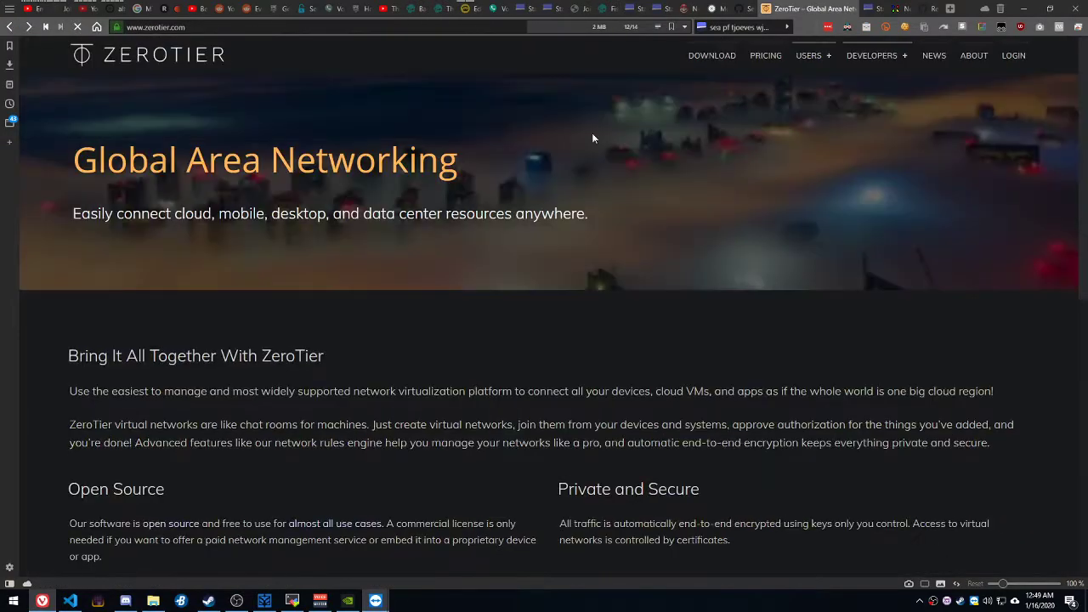
pyautogui.click(1011, 57)
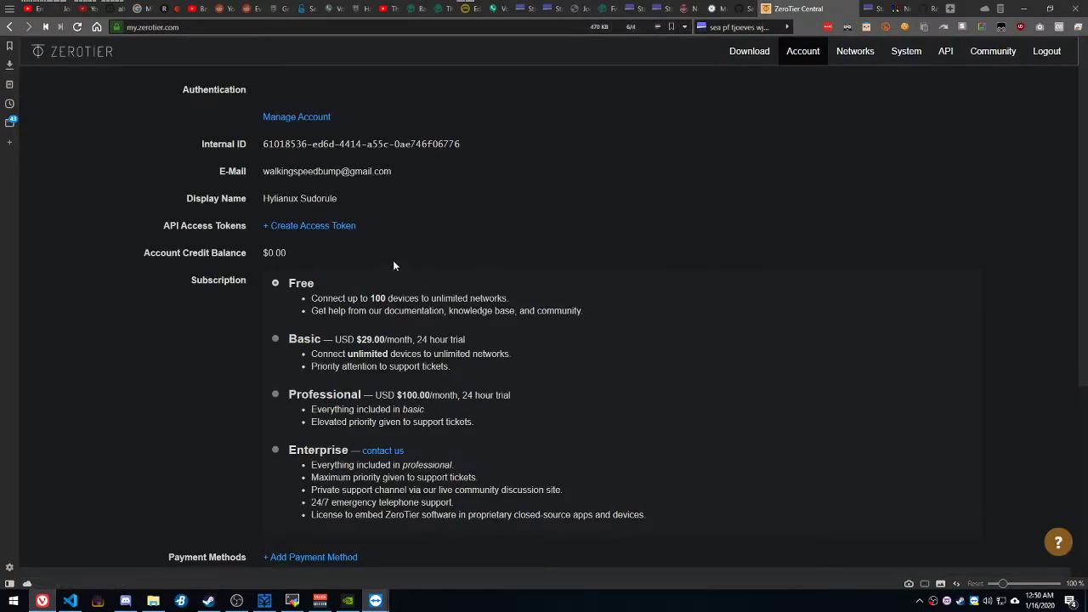
pyautogui.click(859, 53)
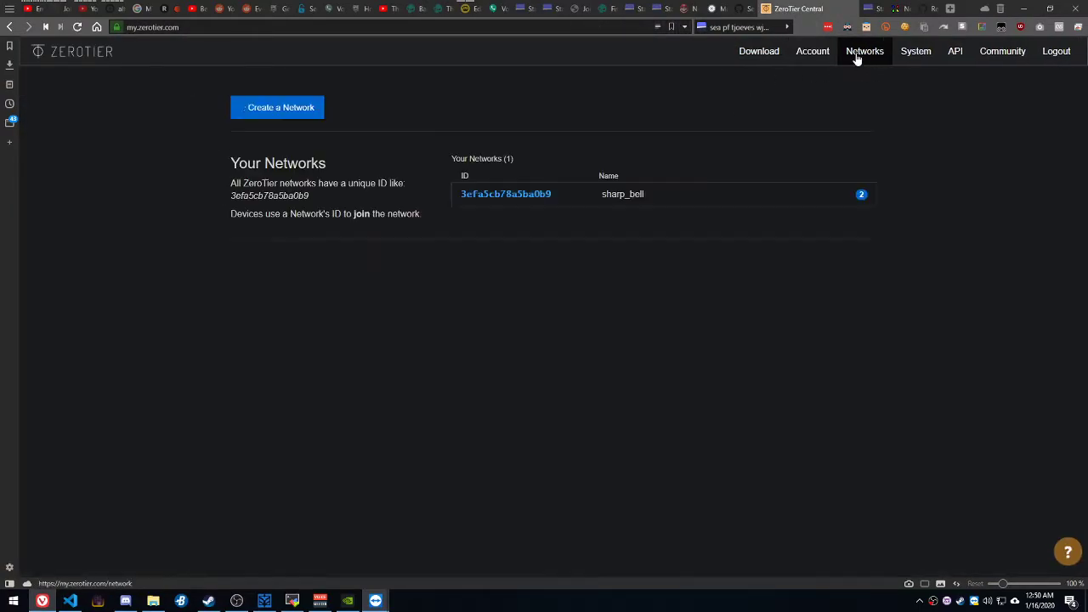
pyautogui.click(492, 194)
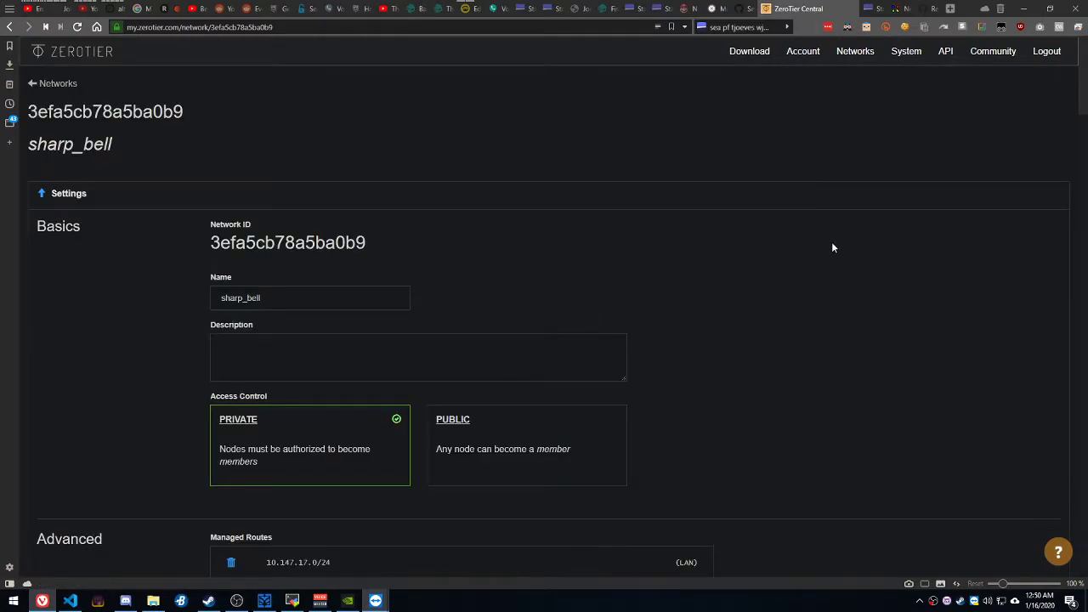
# Examine the sharp_bell network's managed routes and its IPv4 and IPv6 Auto-Assign settings.
pyautogui.moveTo(1082, 100); pyautogui.dragTo(1078, 583)
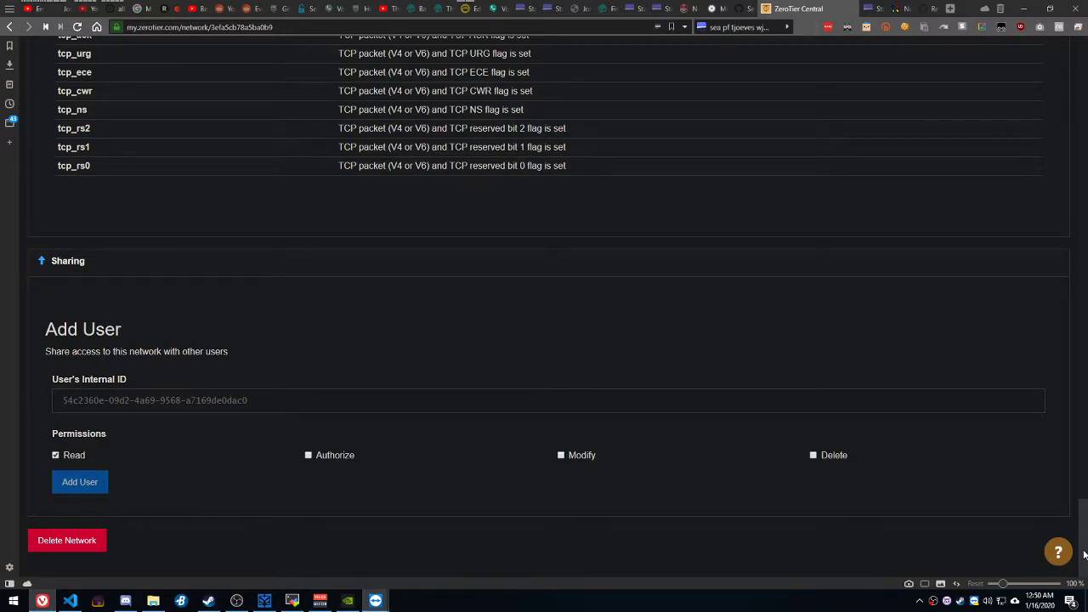
pyautogui.moveTo(1084, 555); pyautogui.dragTo(1083, 51)
pyautogui.scroll(-6, 865, 284)
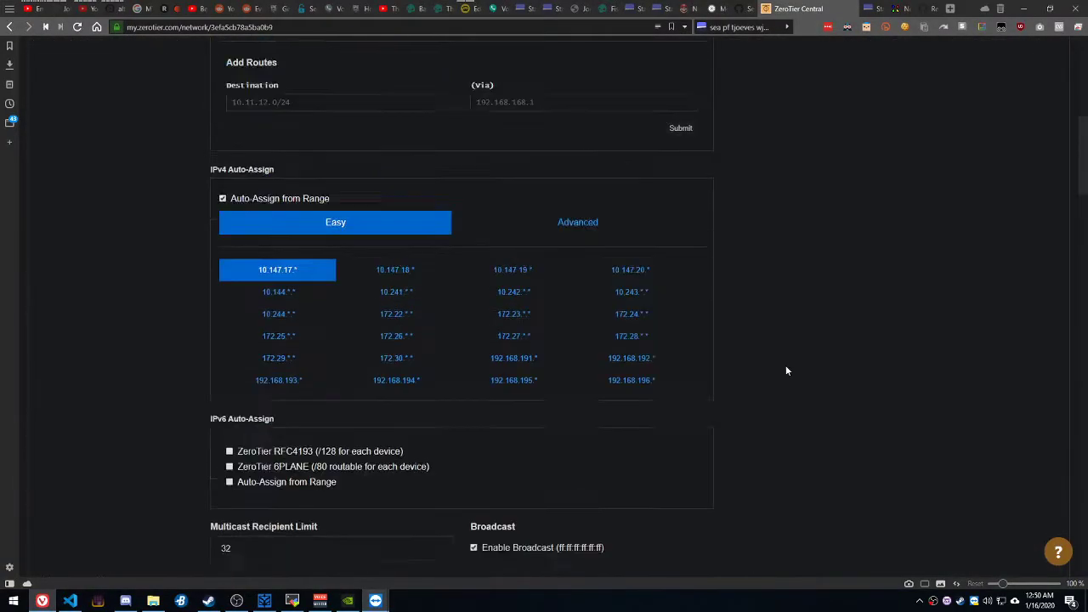
pyautogui.scroll(1, 784, 369)
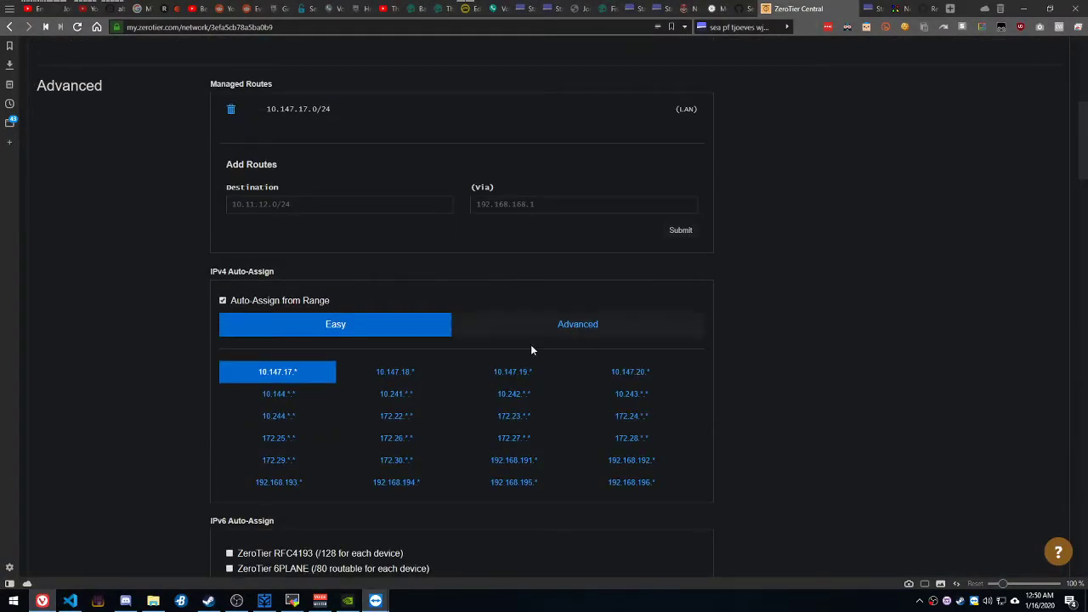
# Read the guide's network creation instructions for IPv4 and IPv6 Auto-Assign and return to the ZeroTier network settings.
pyautogui.click(745, 9)
pyautogui.scroll(-1, 287, 367)
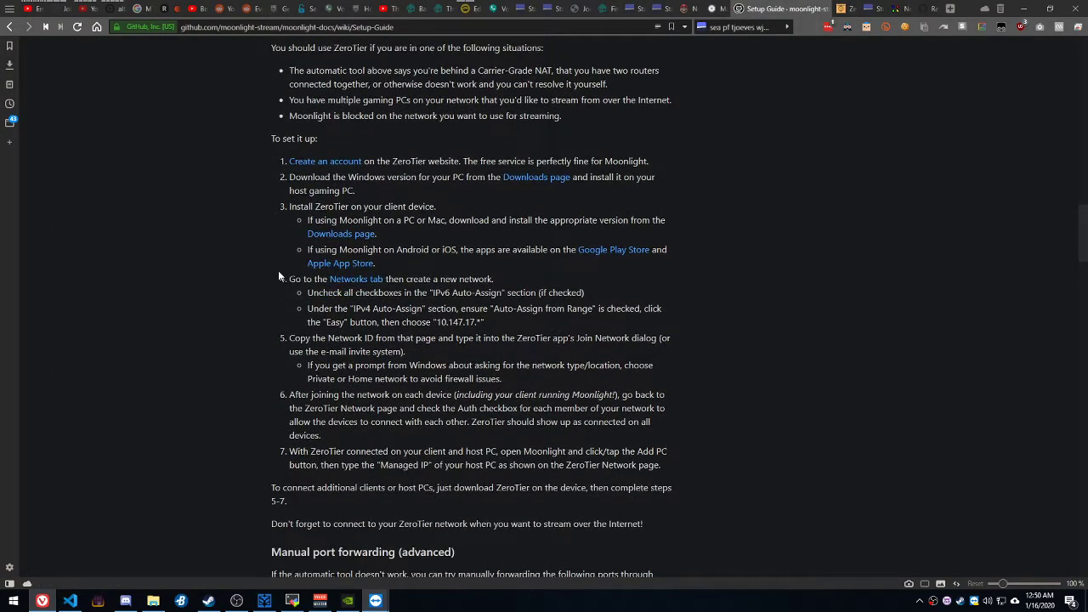
pyautogui.moveTo(279, 273); pyautogui.dragTo(473, 309)
pyautogui.click(402, 333)
pyautogui.click(847, 9)
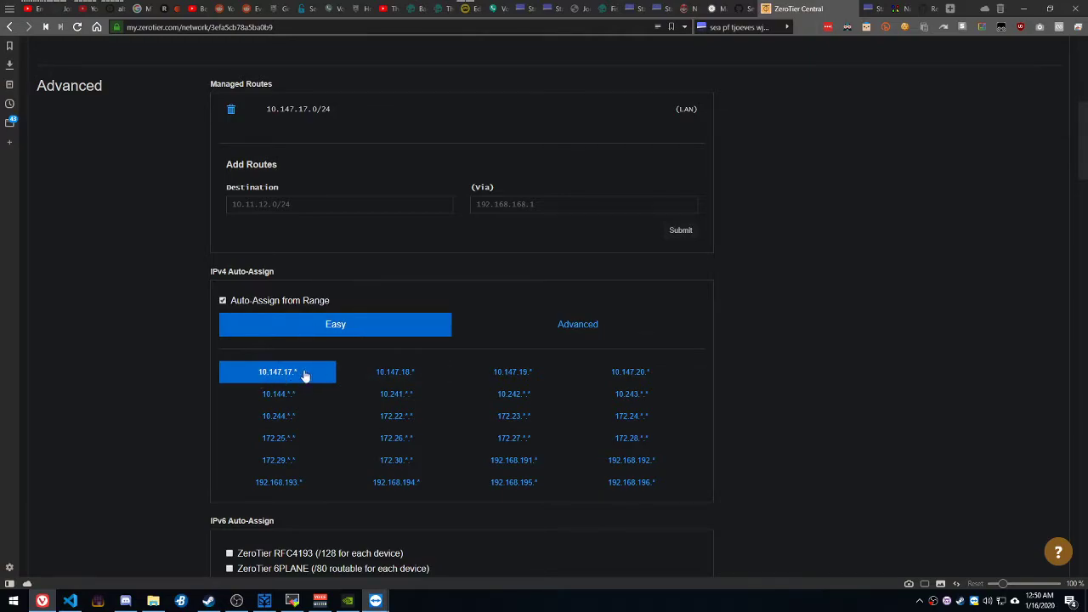
# Examine the sharp_bell network's remaining settings and member list, and close the ZeroTier download page.
pyautogui.scroll(-3, 322, 421)
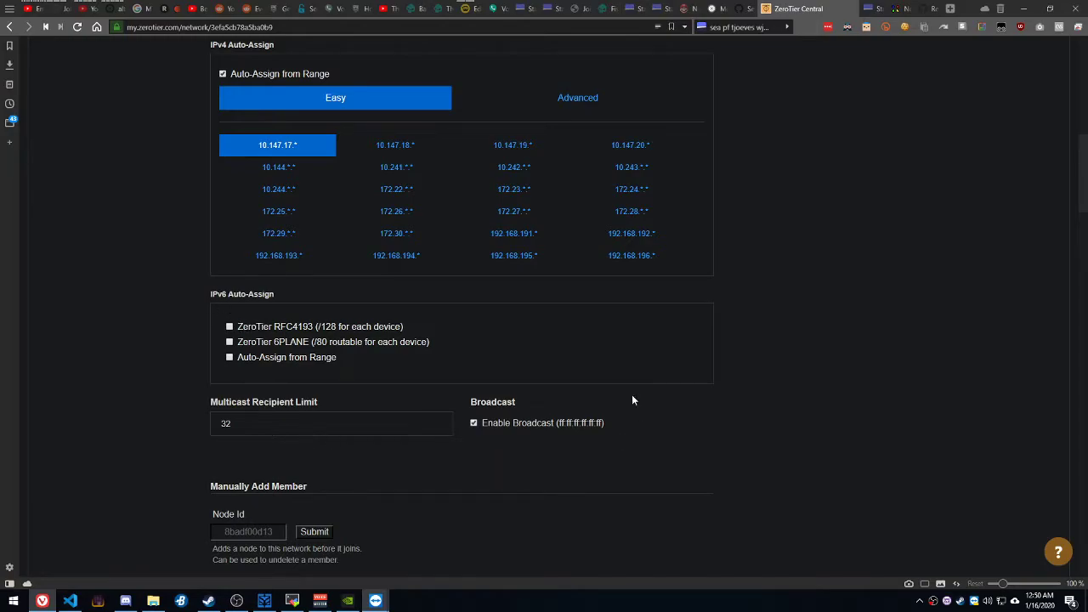
pyautogui.scroll(-10, 643, 408)
pyautogui.scroll(4, 600, 393)
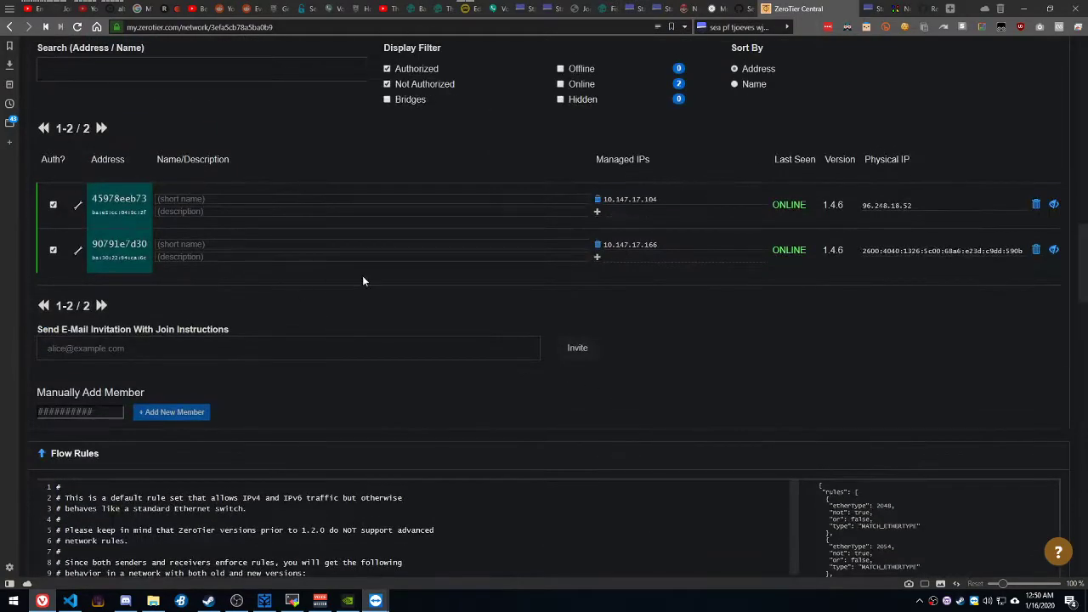
pyautogui.scroll(15, 668, 267)
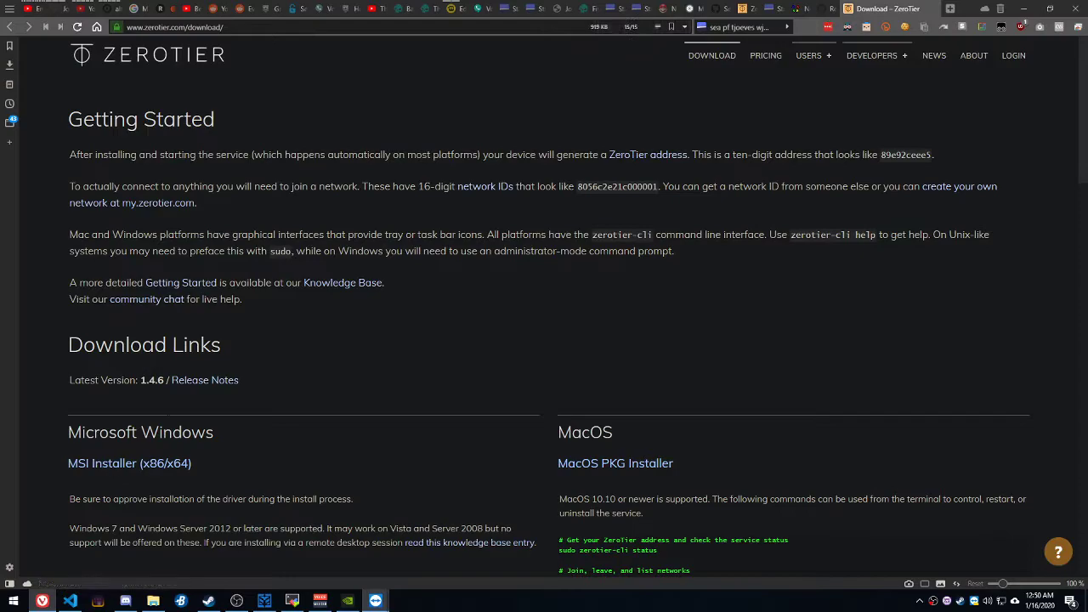
pyautogui.hotkey('ctrl', 'w')
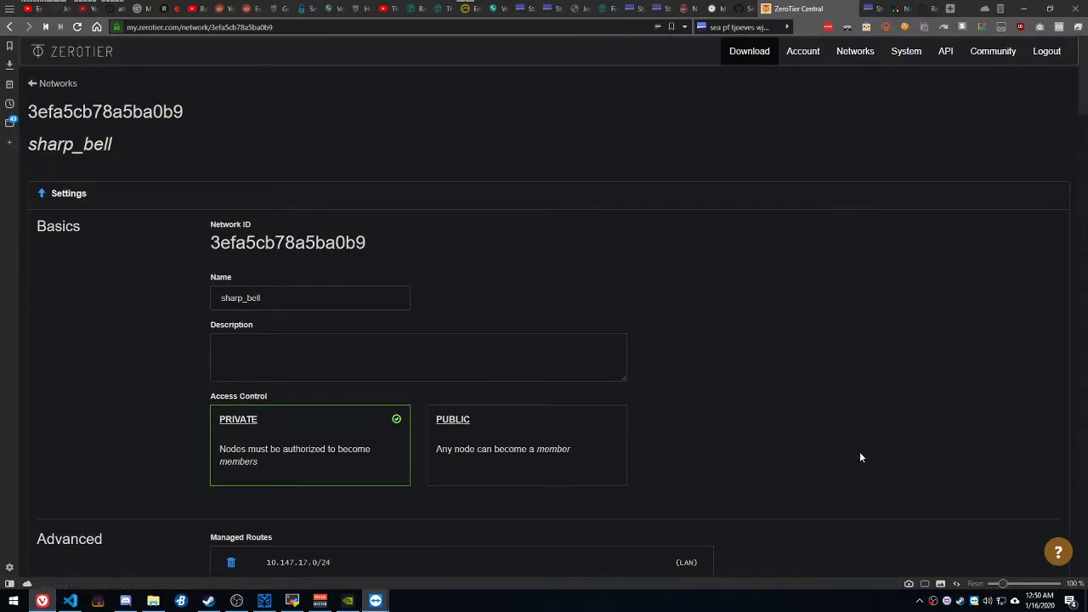
# Open ZeroTier One's Join a Network dialog on this PC and close it without joining a network.
pyautogui.click(919, 601)
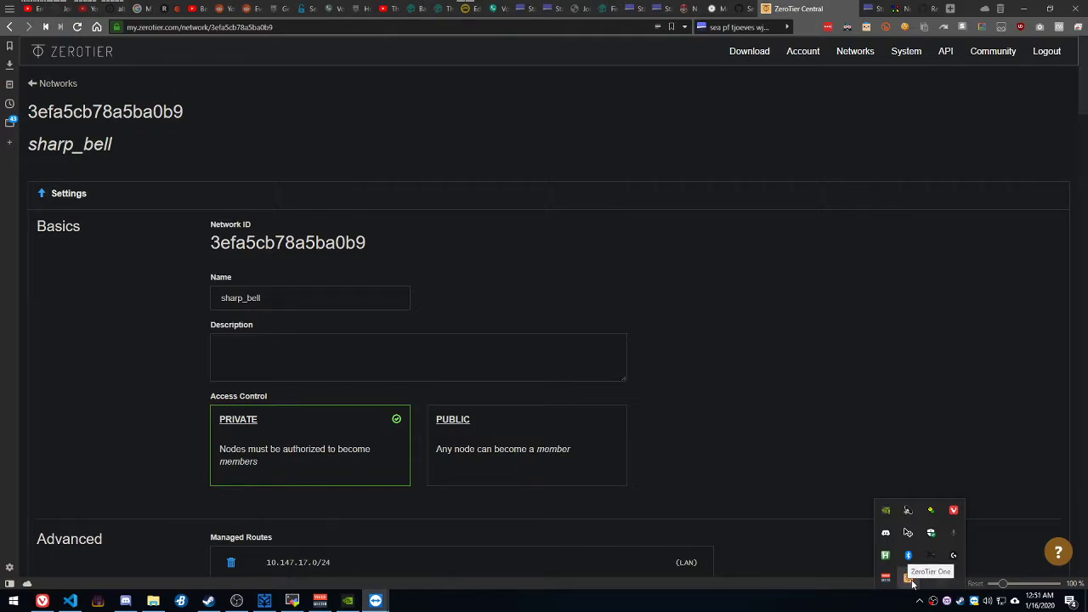
pyautogui.rightClick(909, 578)
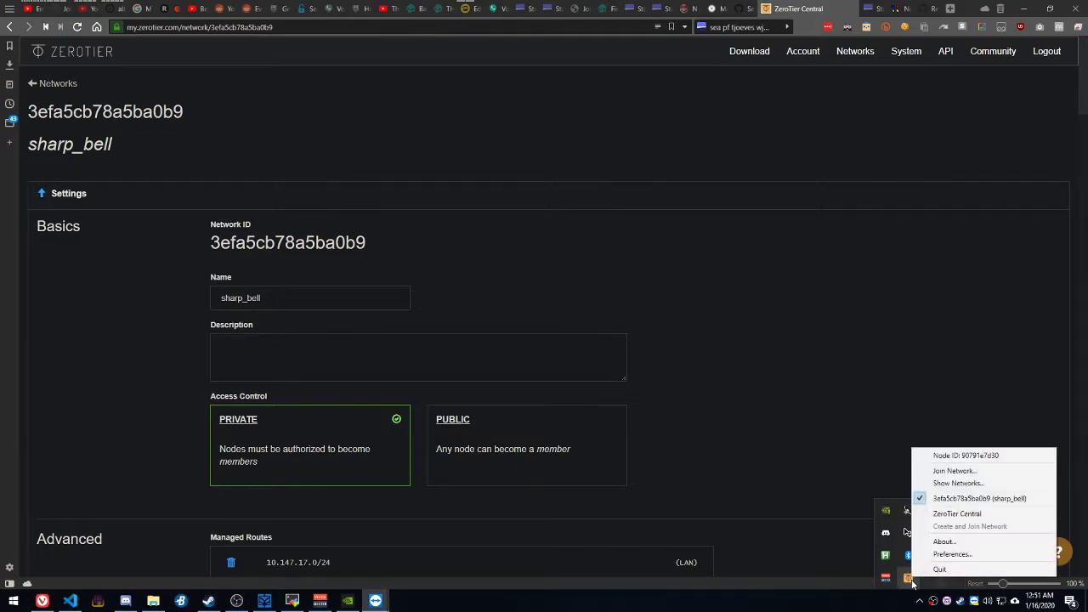
pyautogui.click(955, 472)
pyautogui.click(955, 470)
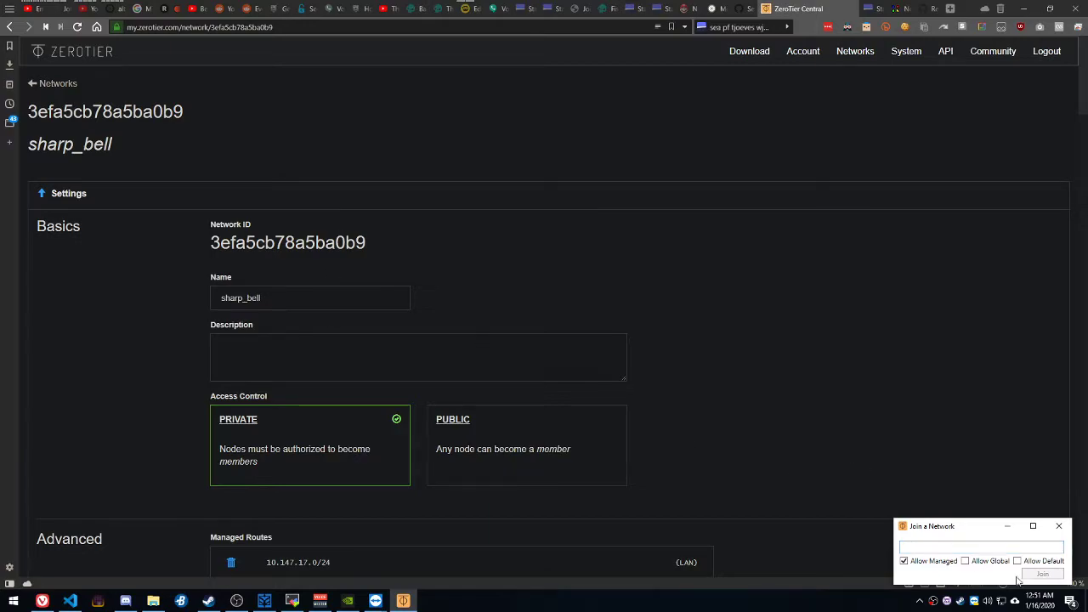
pyautogui.click(1066, 528)
# Compare this PC's ZeroTier node ID with the network's member list and select the matching member's managed IP 10.147.17.166.
pyautogui.scroll(-10, 807, 367)
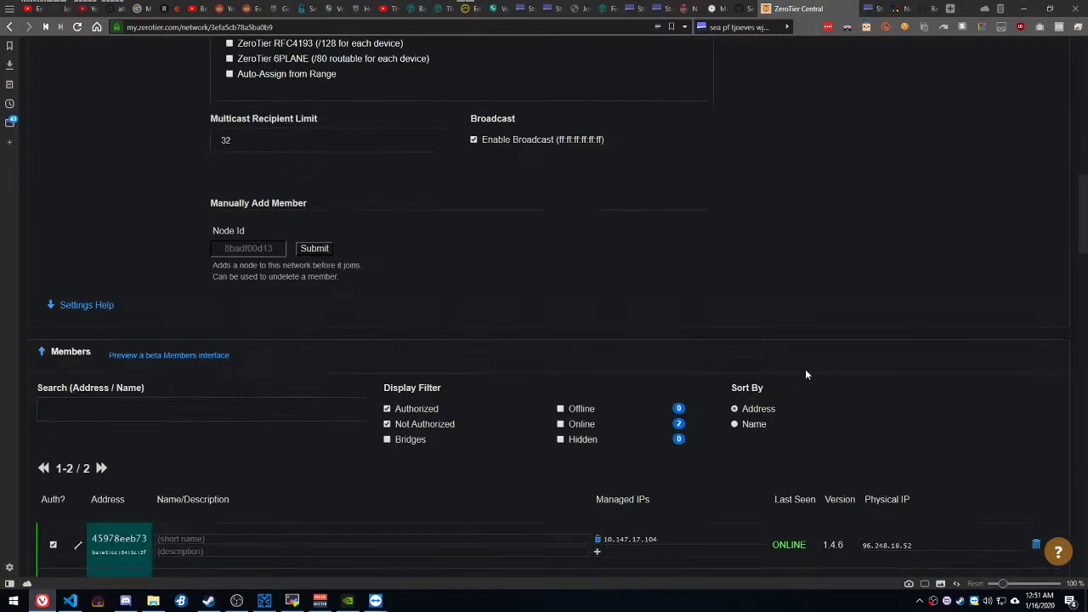
pyautogui.scroll(-4, 801, 369)
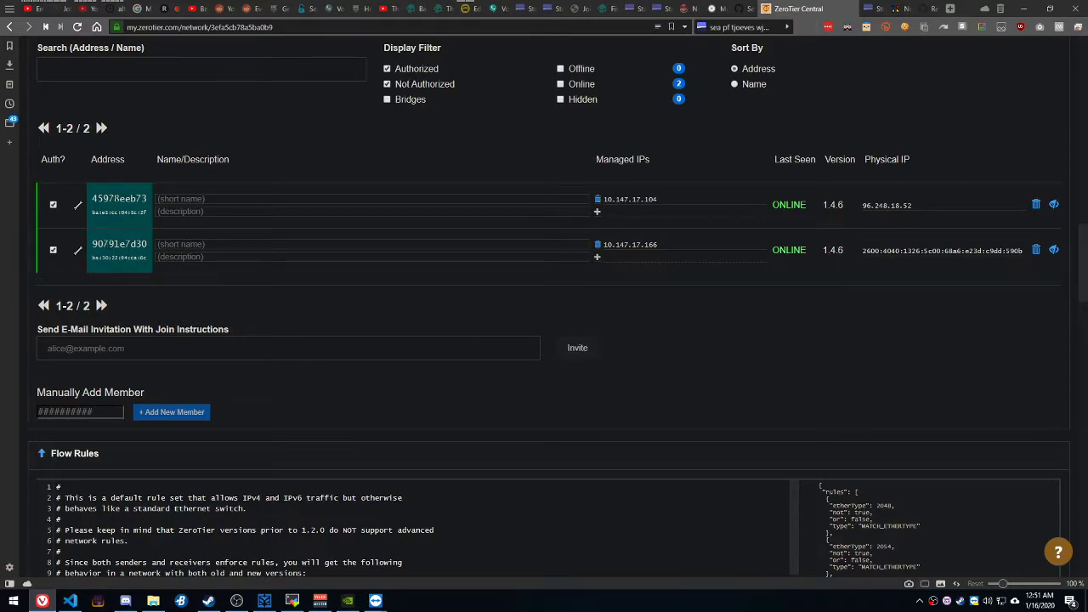
pyautogui.click(920, 602)
pyautogui.click(909, 577)
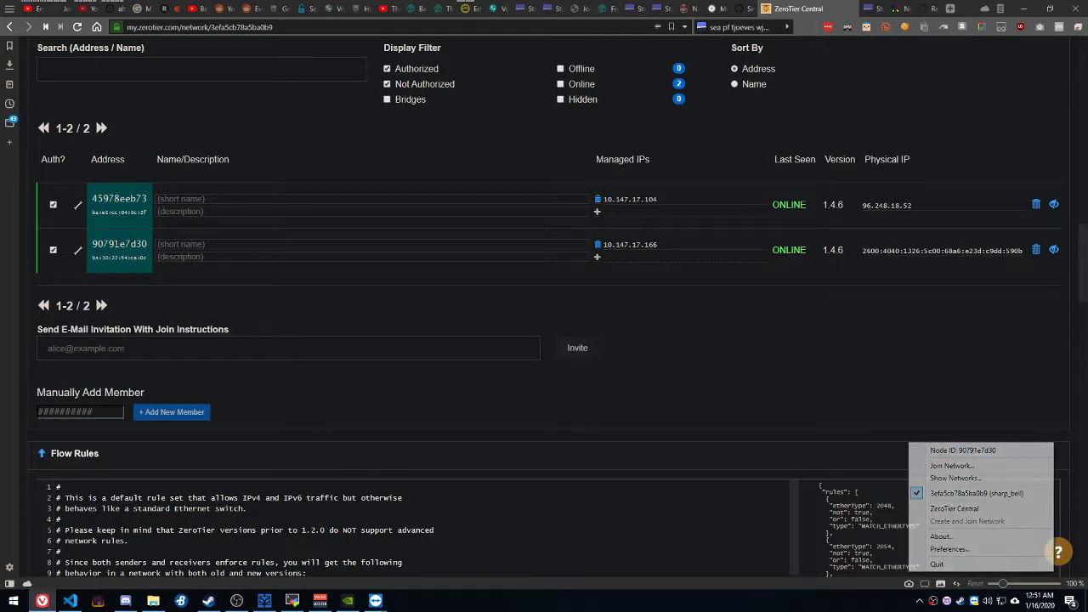
pyautogui.doubleClick(121, 245)
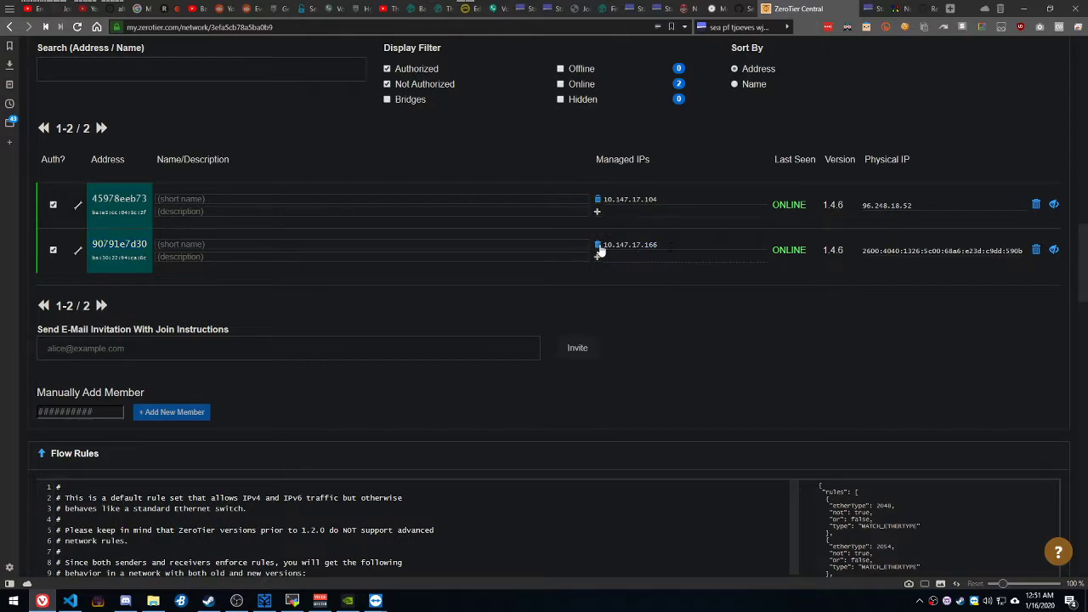
pyautogui.doubleClick(630, 245)
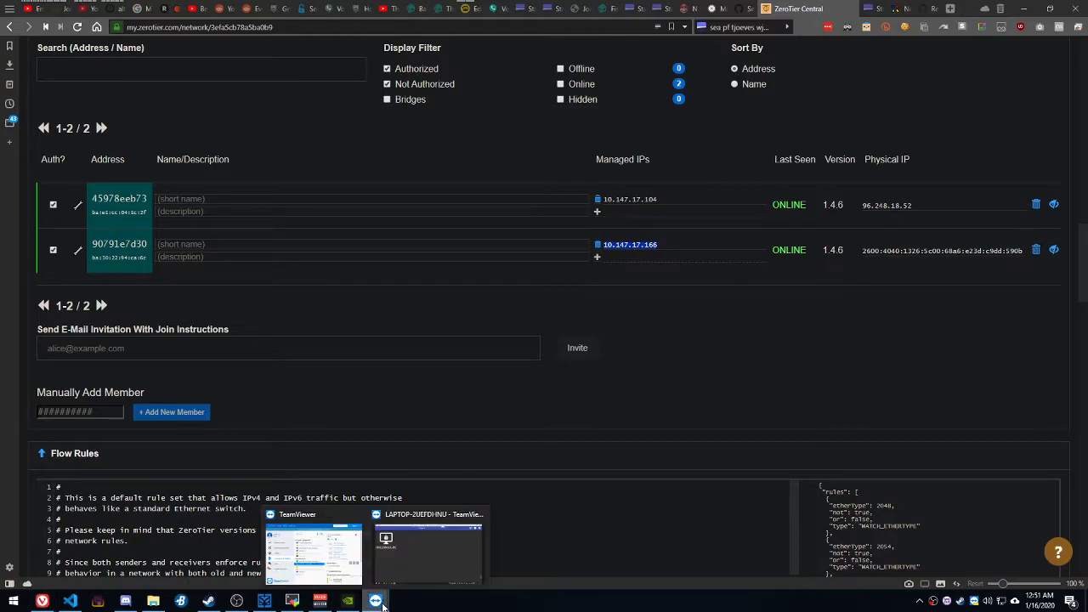
# Switch to the laptop's Moonlight client in TeamViewer, delete the listed PC and add it again by IP address 10.147.17.166.
pyautogui.click(399, 542)
pyautogui.rightClick(151, 195)
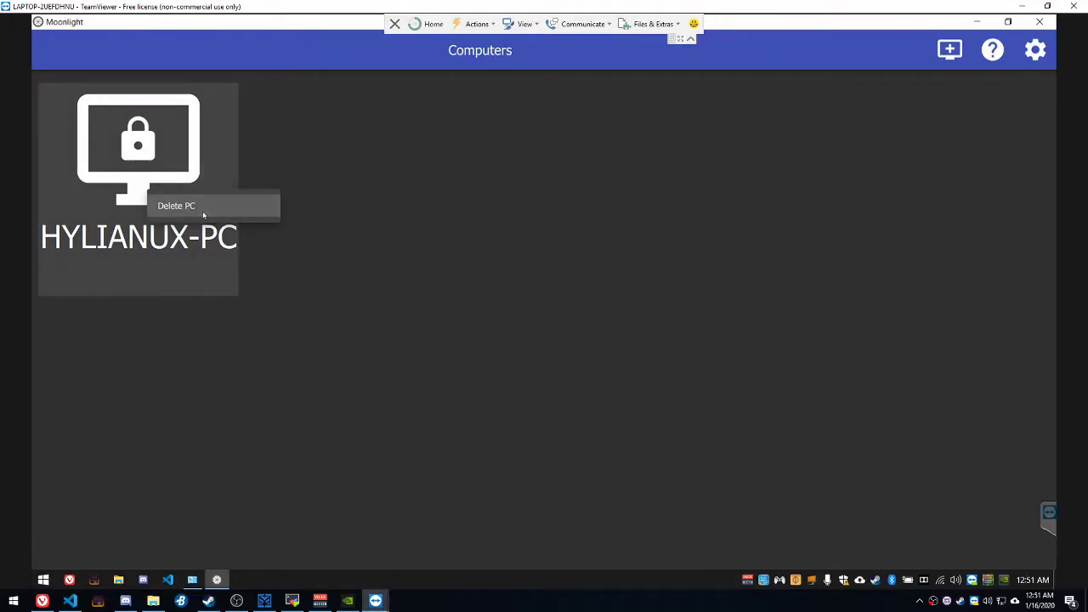
pyautogui.click(183, 205)
pyautogui.click(635, 331)
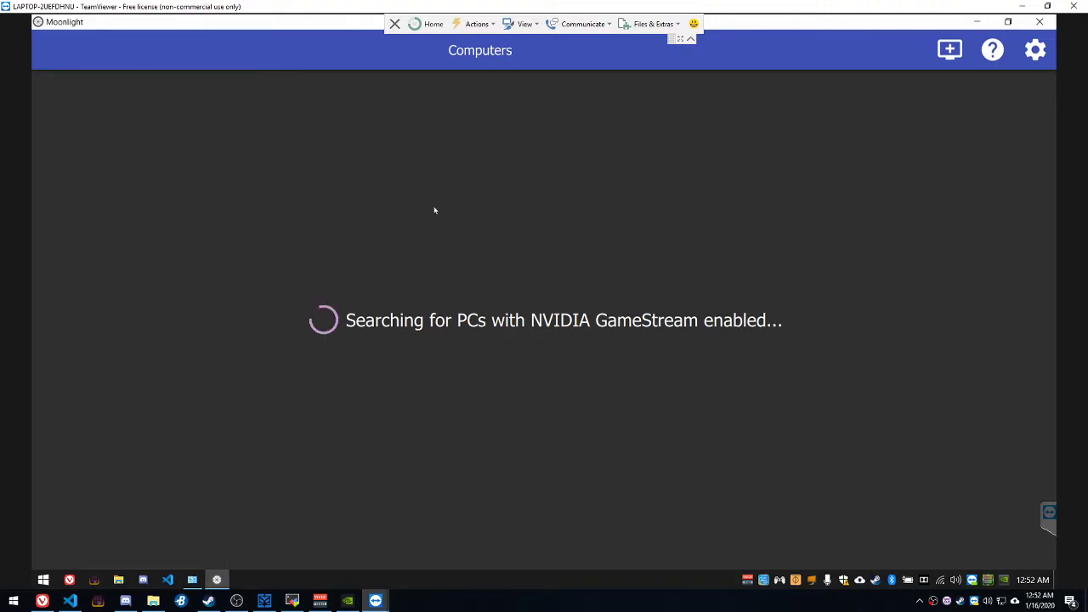
pyautogui.click(950, 49)
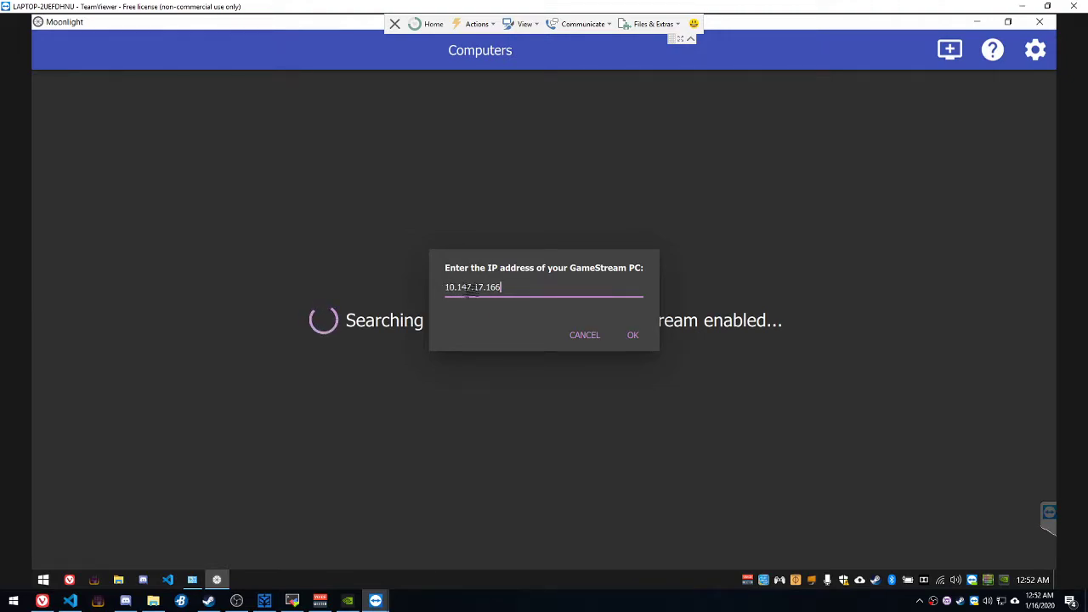
pyautogui.click(636, 336)
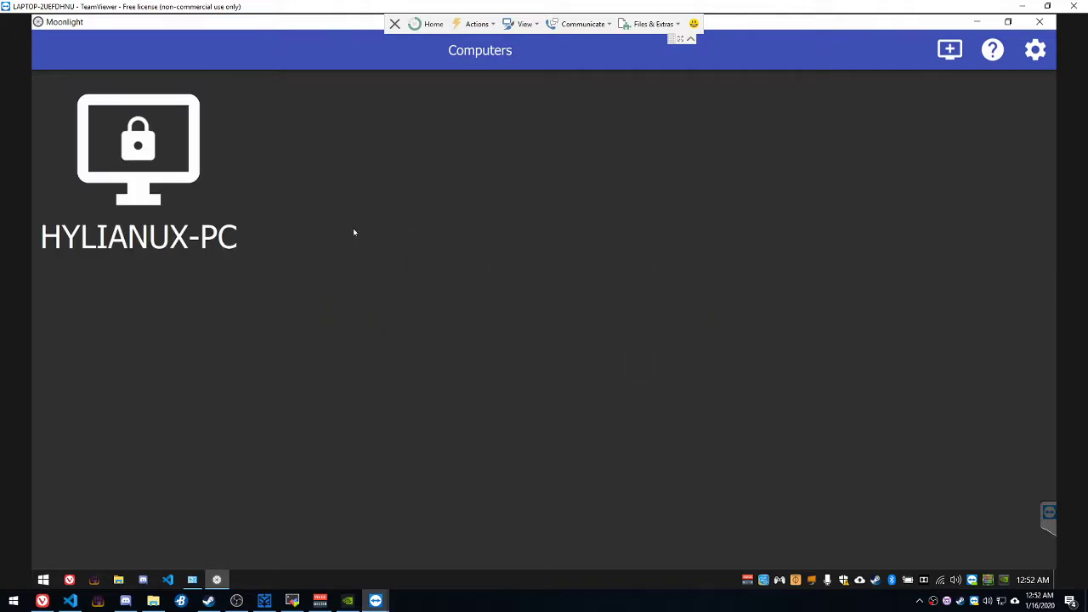
# Try to pair Moonlight with the gaming PC through the GeForce Experience connection request, and dismiss the resulting pairing message.
pyautogui.click(139, 162)
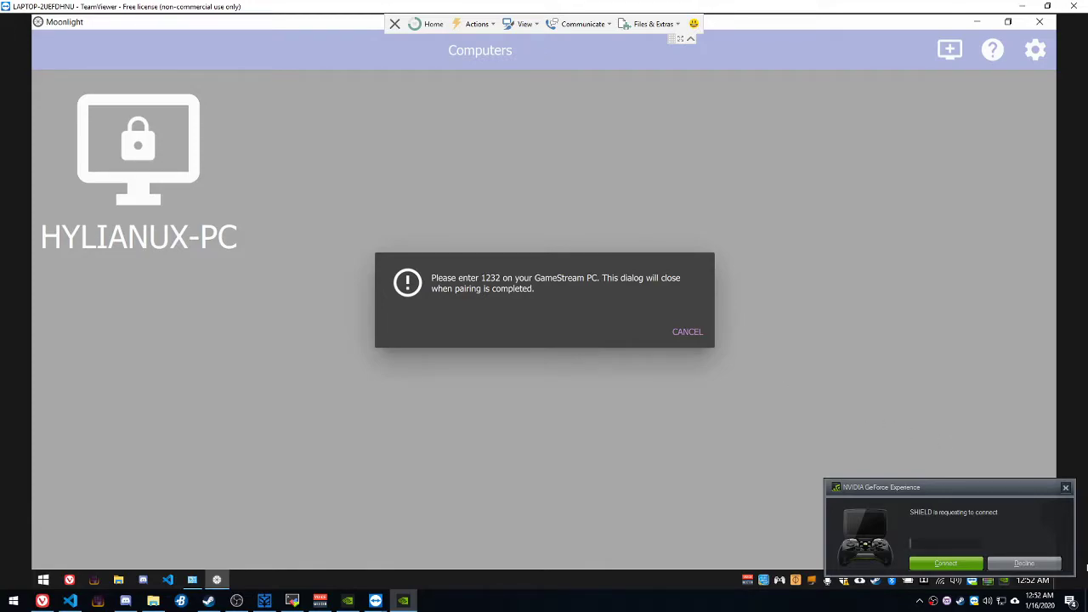
pyautogui.hotkey('alt', 'Tab')
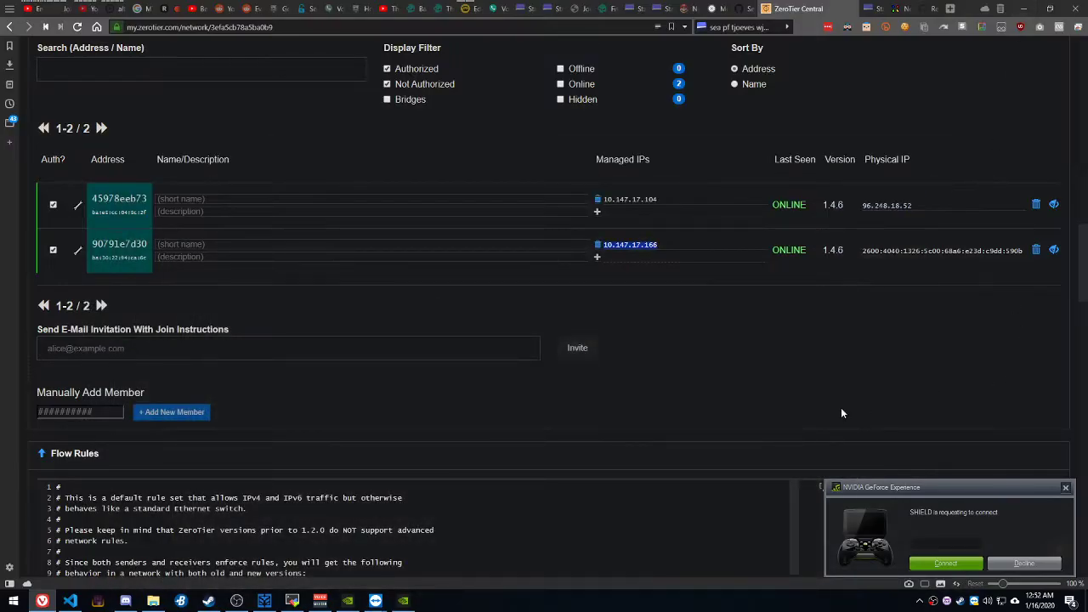
pyautogui.click(982, 553)
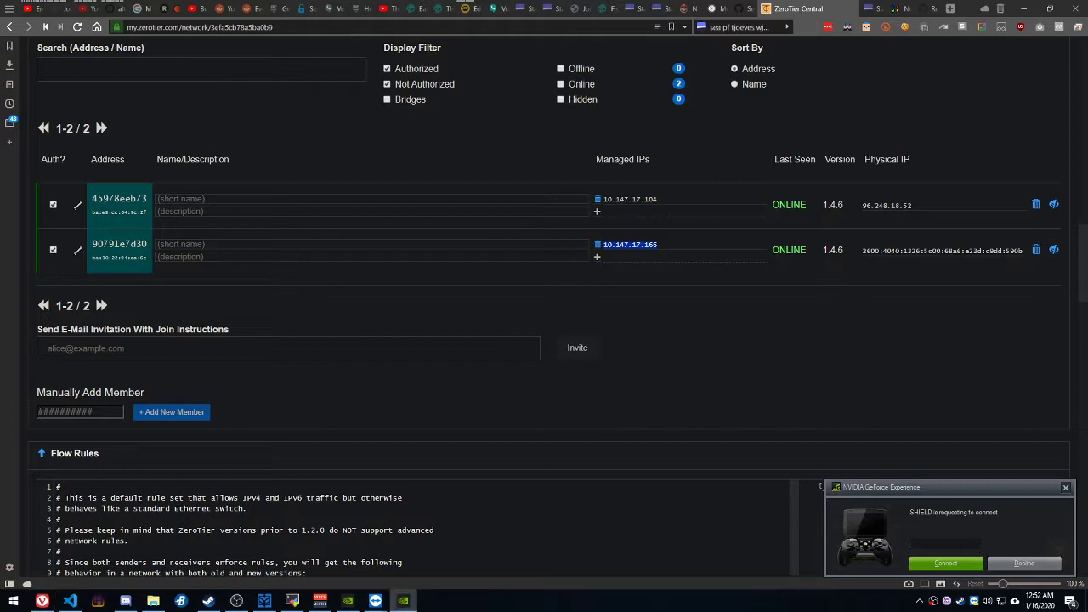
pyautogui.click(957, 562)
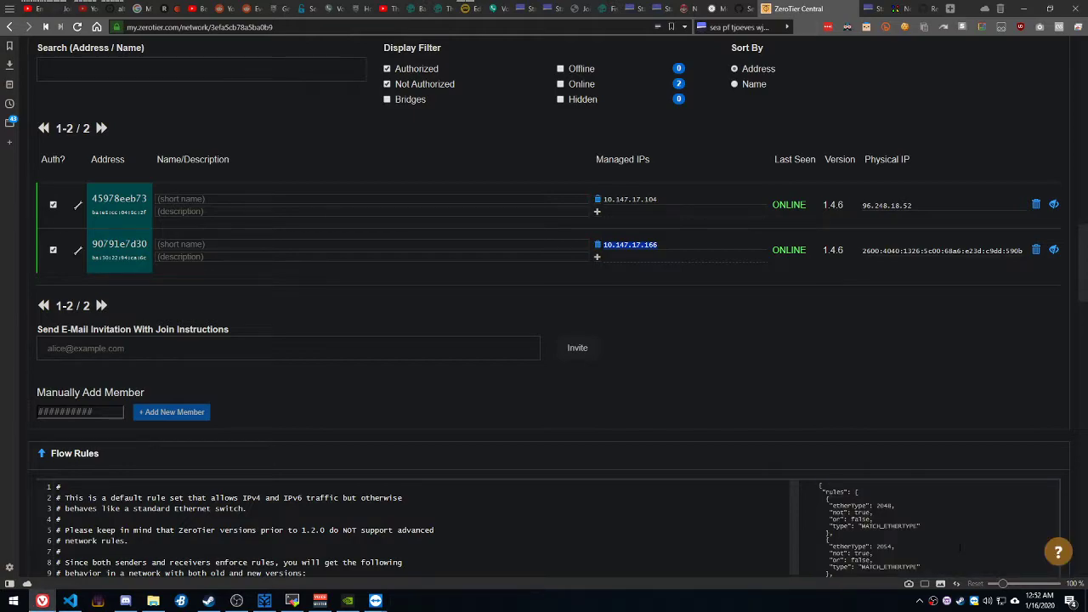
pyautogui.moveTo(376, 600)
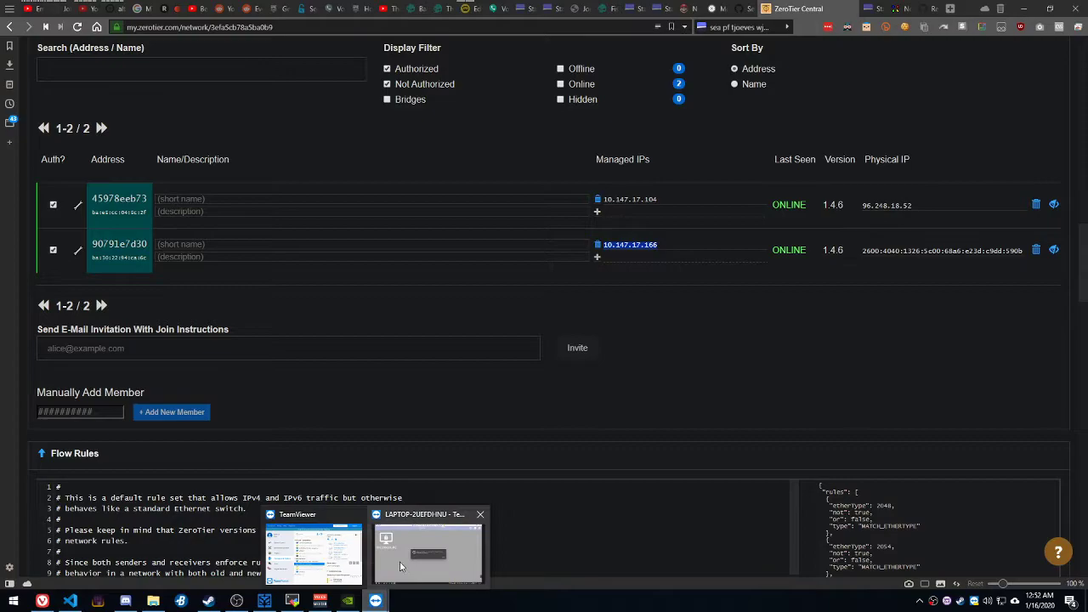
pyautogui.click(441, 569)
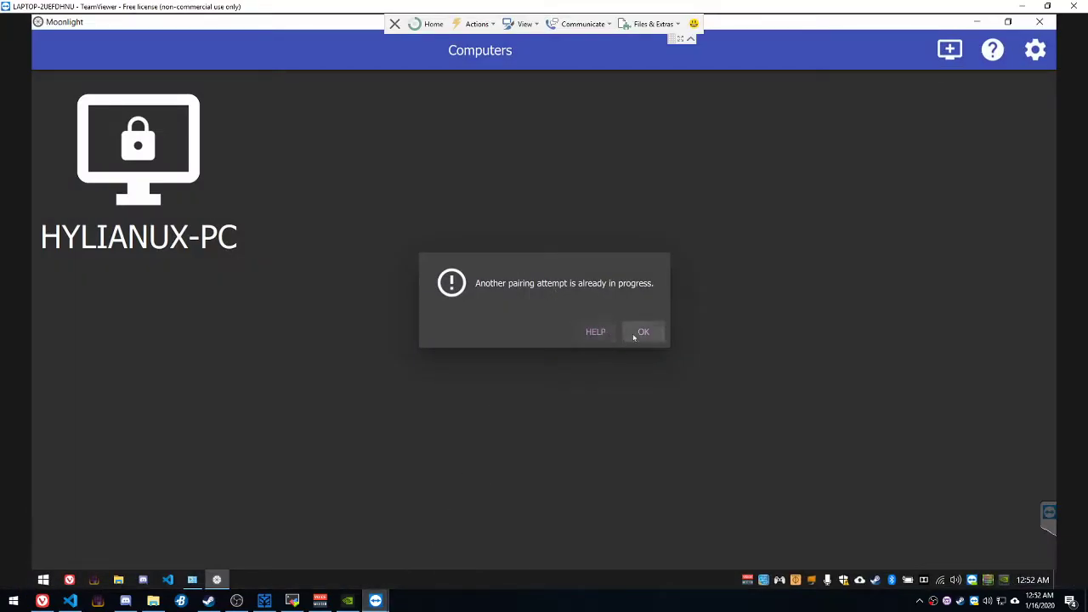
pyautogui.click(644, 332)
# Request pairing with the gaming PC in Moonlight and submit the displayed pairing PIN in the GeForce Experience connection request.
pyautogui.click(143, 154)
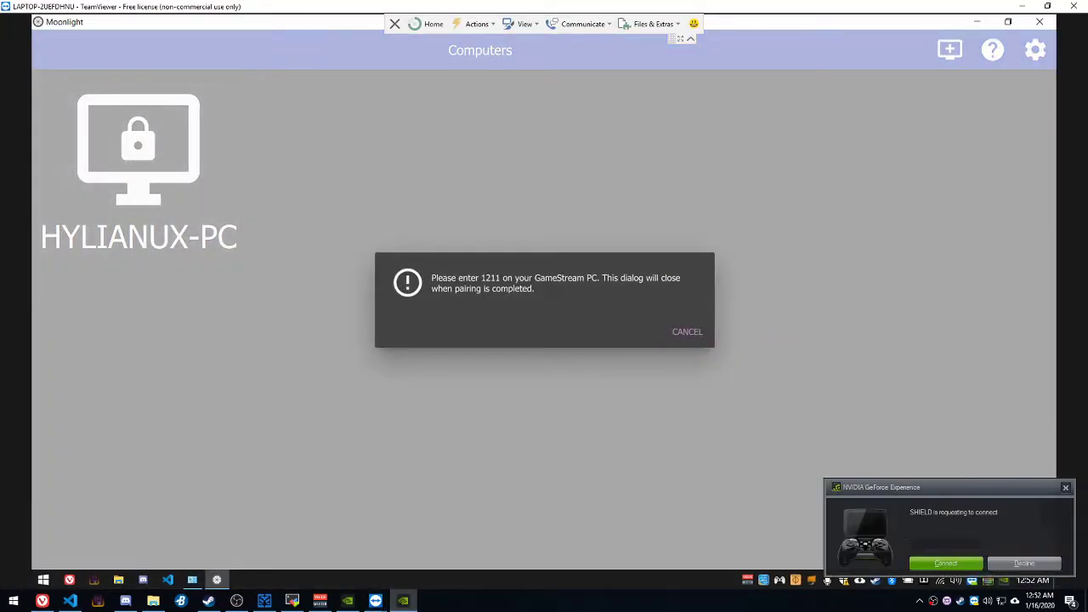
pyautogui.click(926, 543)
pyautogui.write('1211')
pyautogui.press('Return')
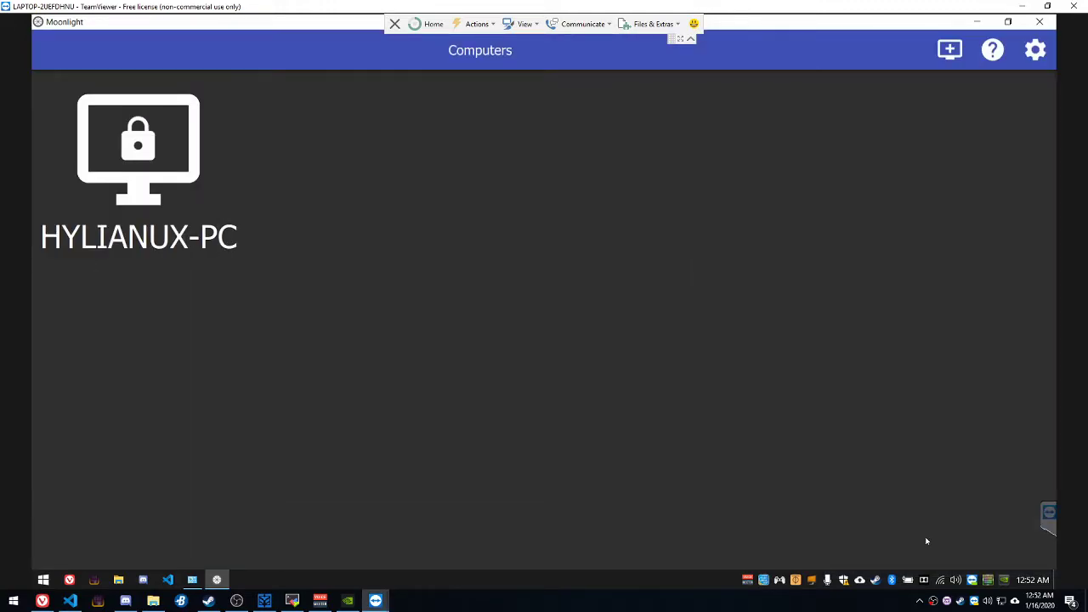
# Open the paired gaming PC's app list in Moonlight and start streaming Desktop.
pyautogui.click(185, 178)
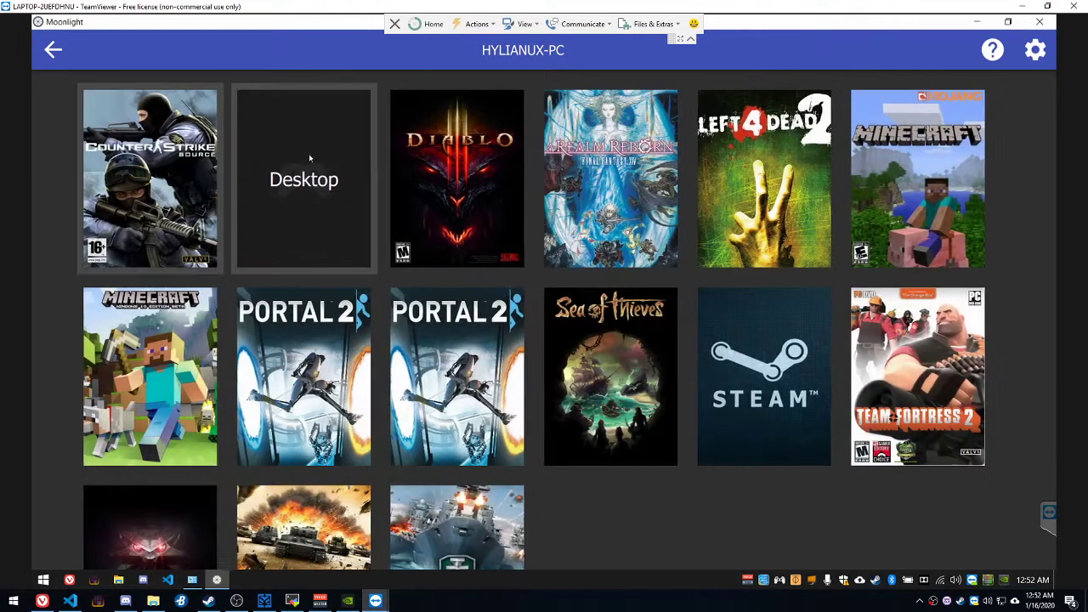
pyautogui.click(288, 196)
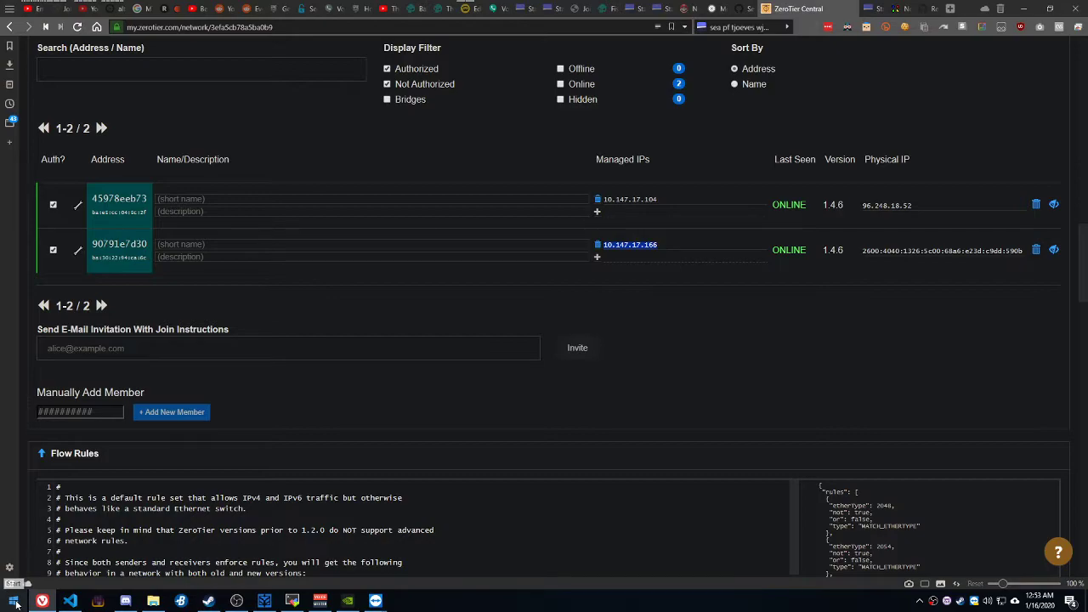
# Launch RetroArch on the gaming PC and start Super Street Fighter II: The New Challengers.
pyautogui.click(14, 601)
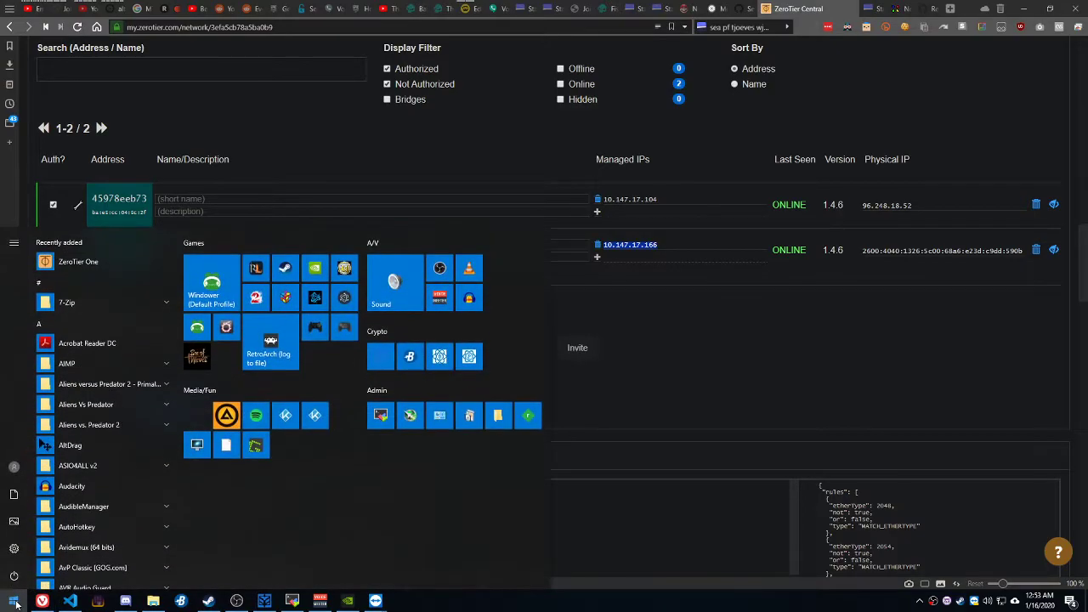
pyautogui.click(258, 347)
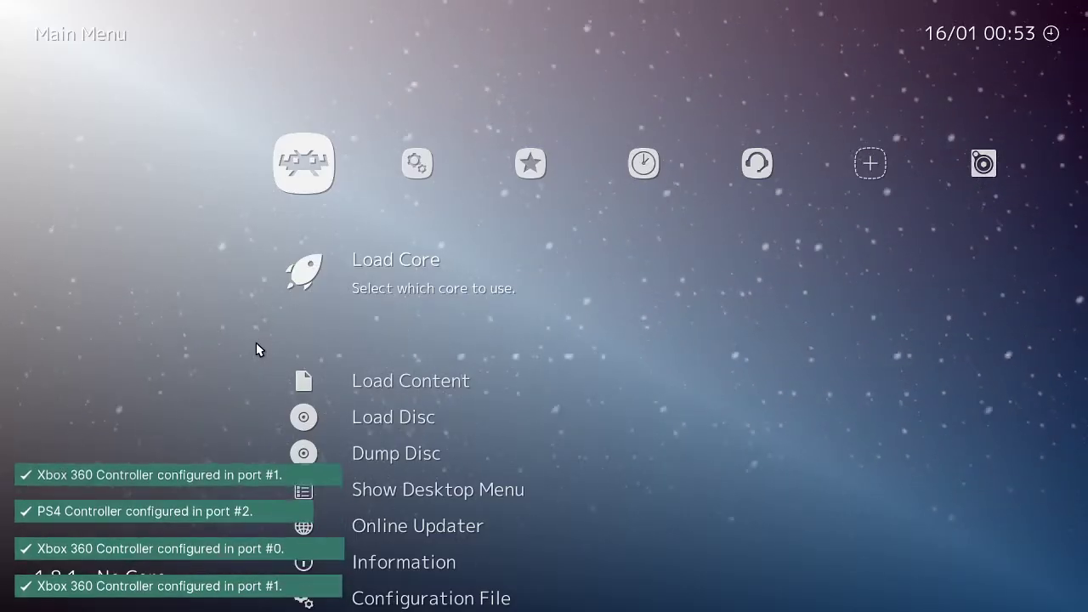
pyautogui.press('Right')
pyautogui.press('Right')
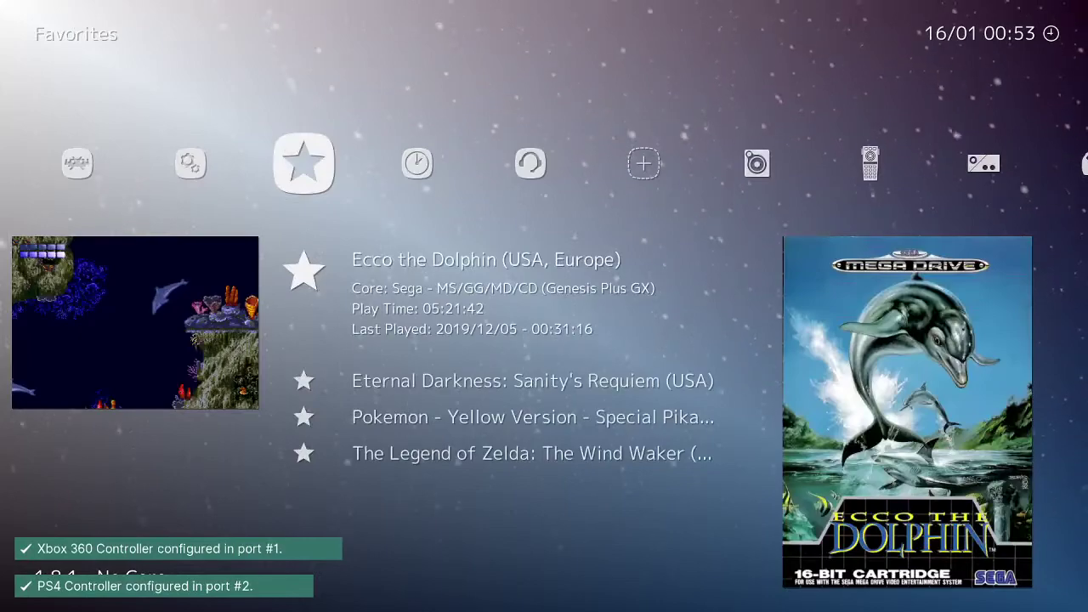
pyautogui.press('Left')
pyautogui.press('Right')
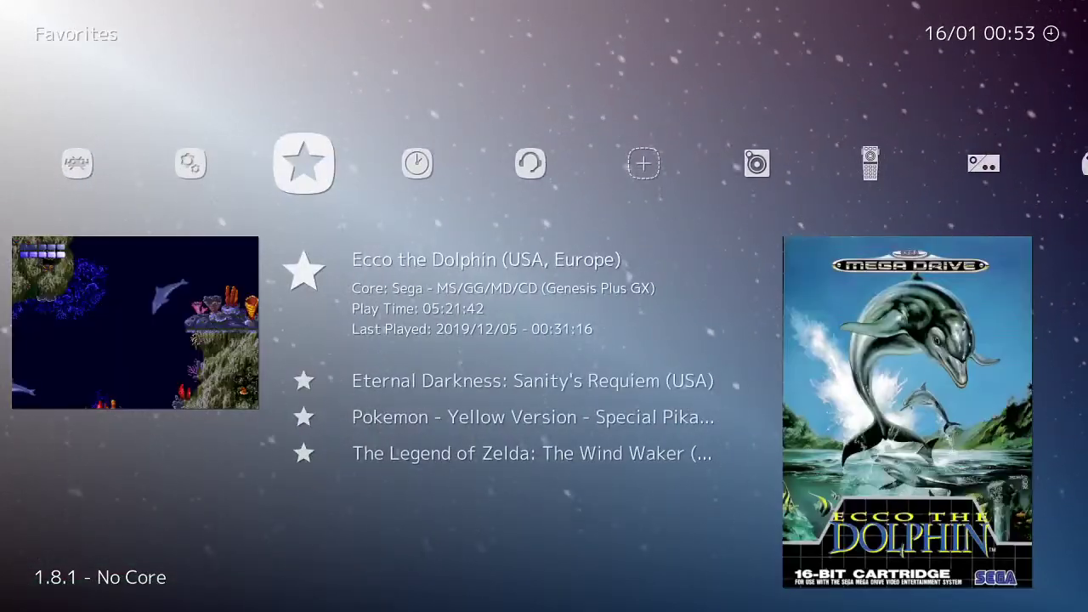
pyautogui.press('Right')
pyautogui.press('Return')
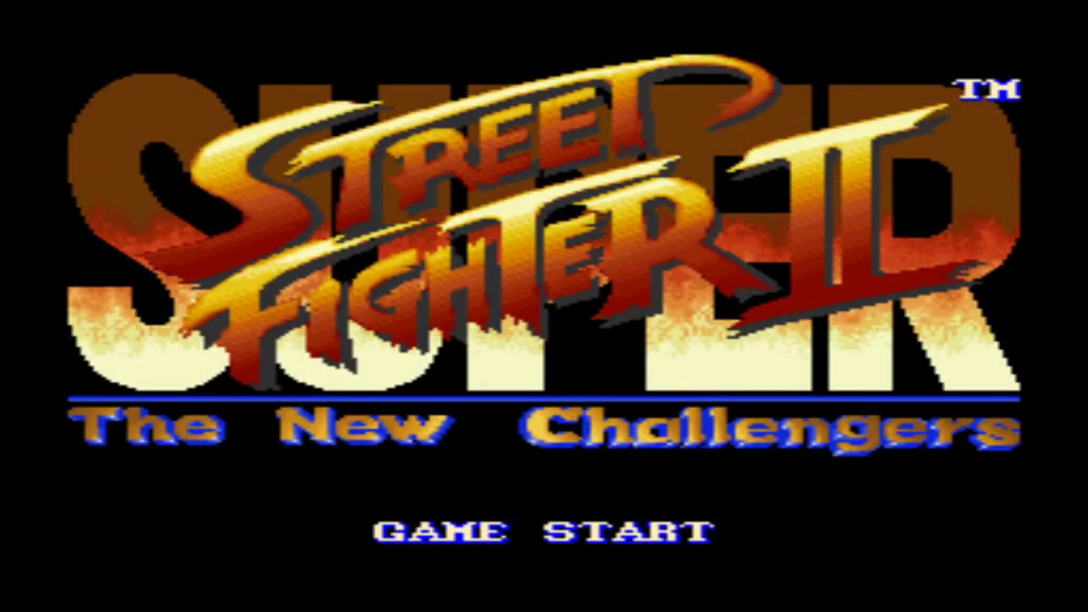
# Start a two-player Versus Battle in the game and move the character selection away from the default fighter.
pyautogui.press('Return')
pyautogui.press('Down')
pyautogui.press('Return')
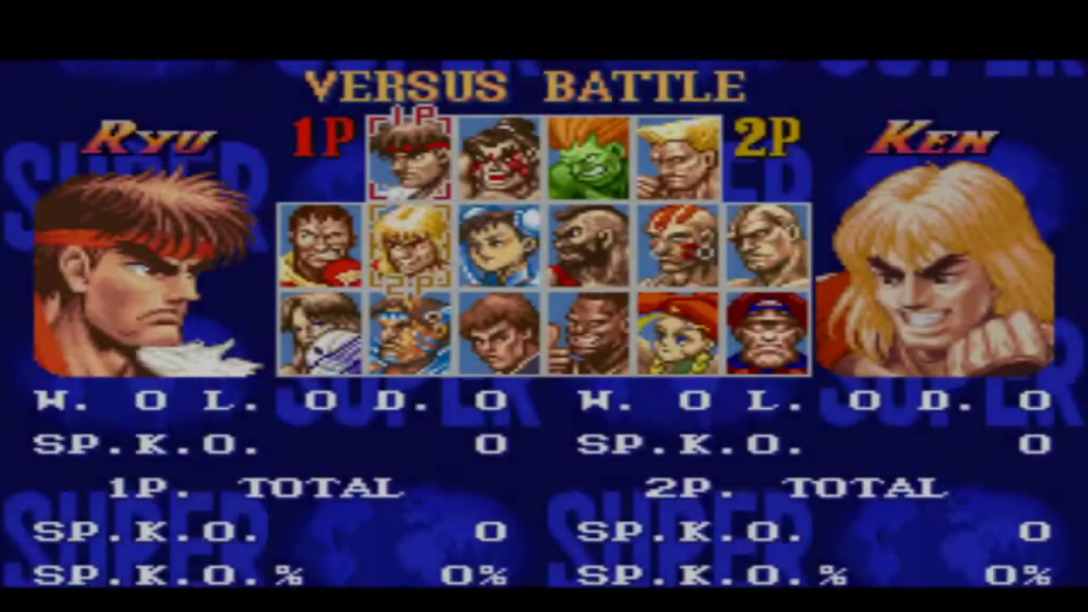
pyautogui.press('Right')
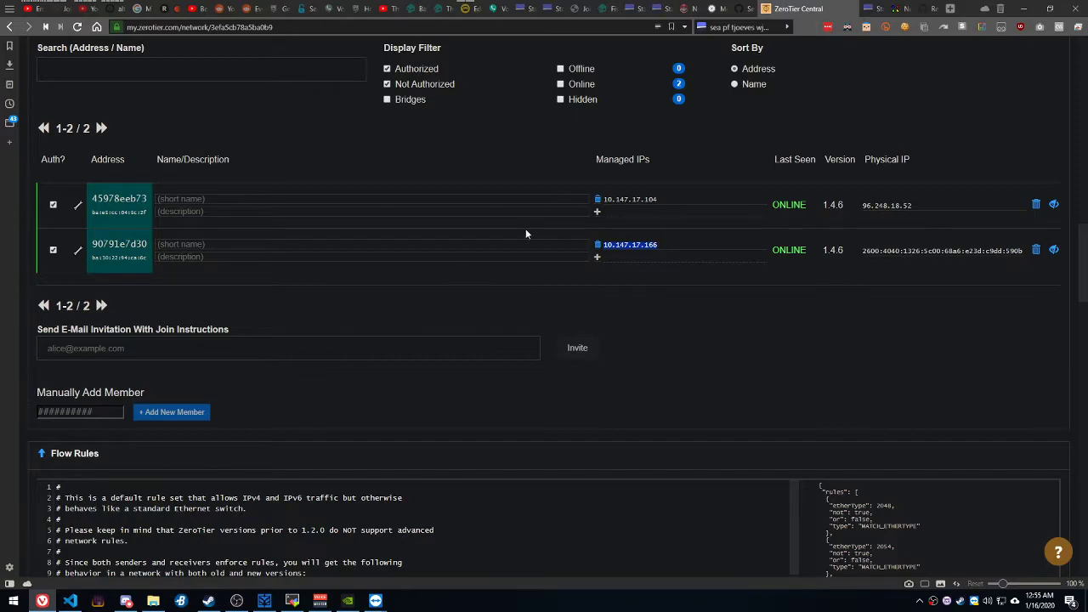
# Return to the Moonlight Setup Guide on GitHub and show its Streaming over the Internet section.
pyautogui.click(745, 9)
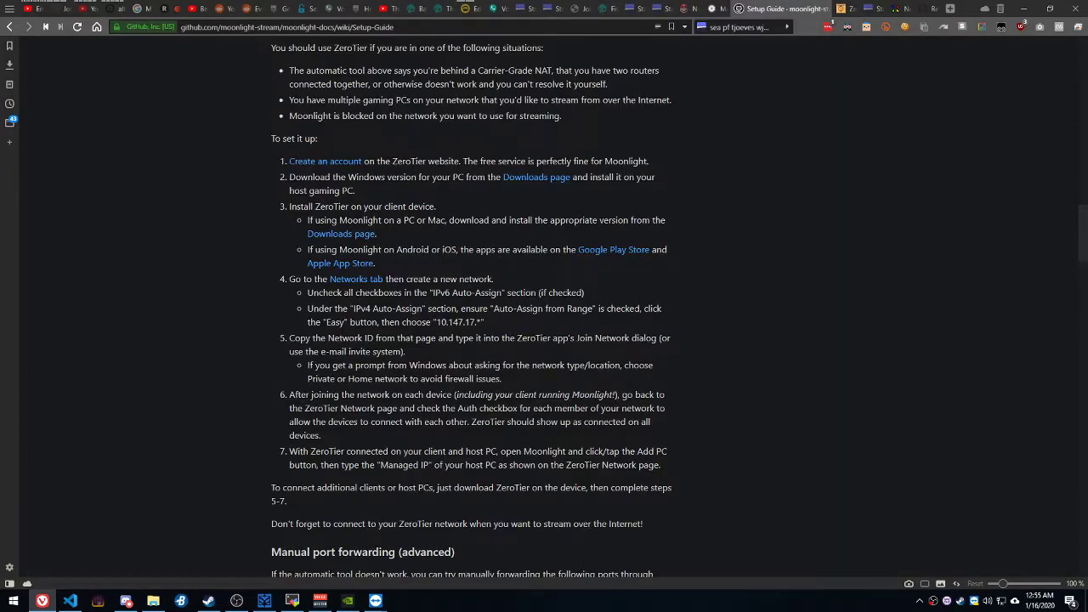
pyautogui.scroll(10, 400, 338)
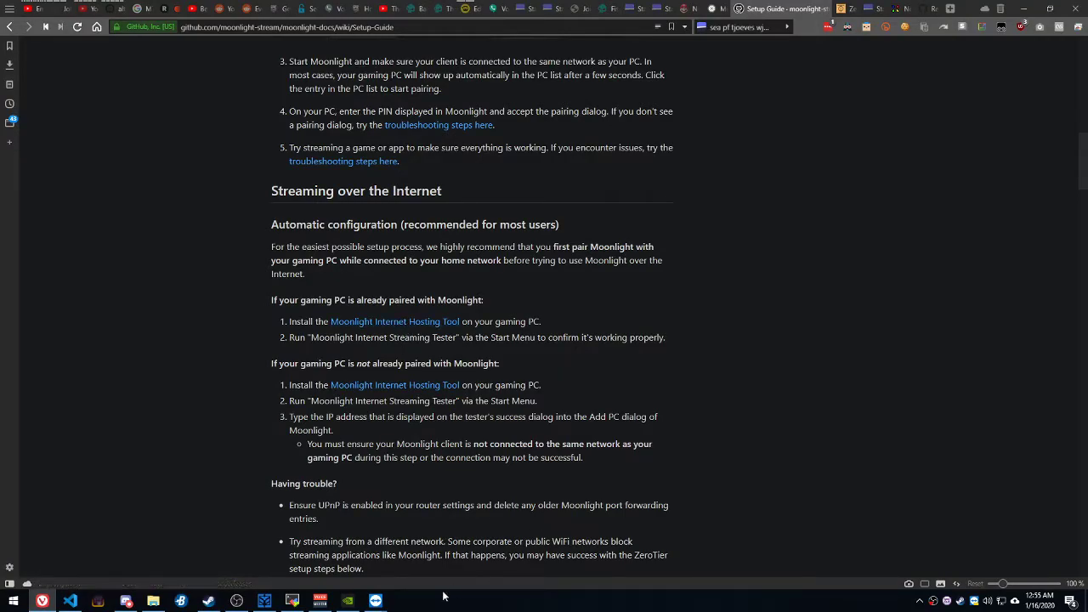
# Return to the laptop's TeamViewer session, leave Moonlight's settings and quit the running Desktop stream, and close TeamViewer.
pyautogui.moveTo(374, 603)
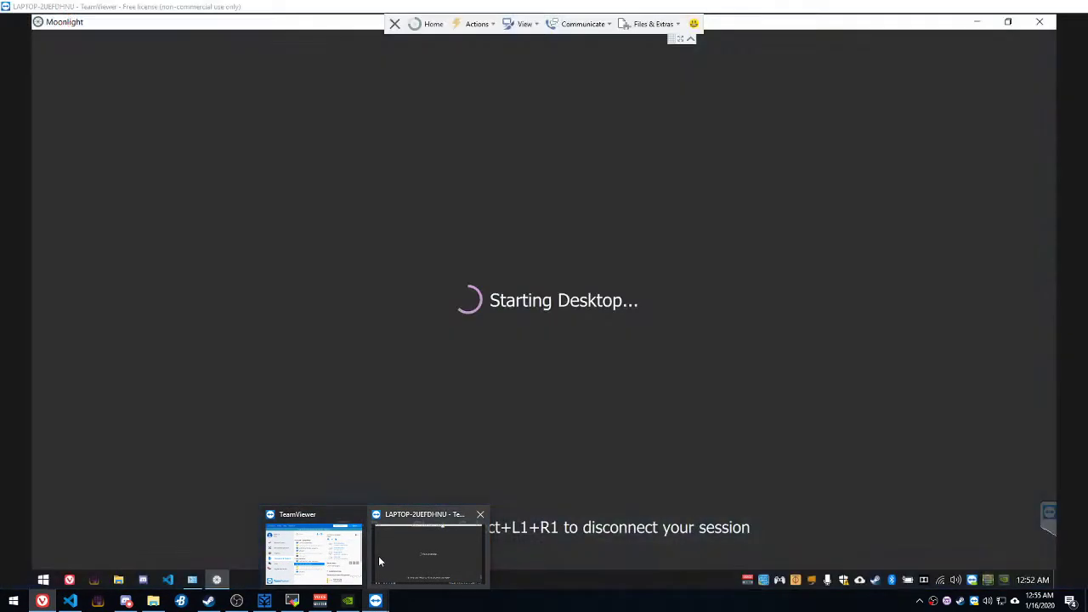
pyautogui.click(379, 556)
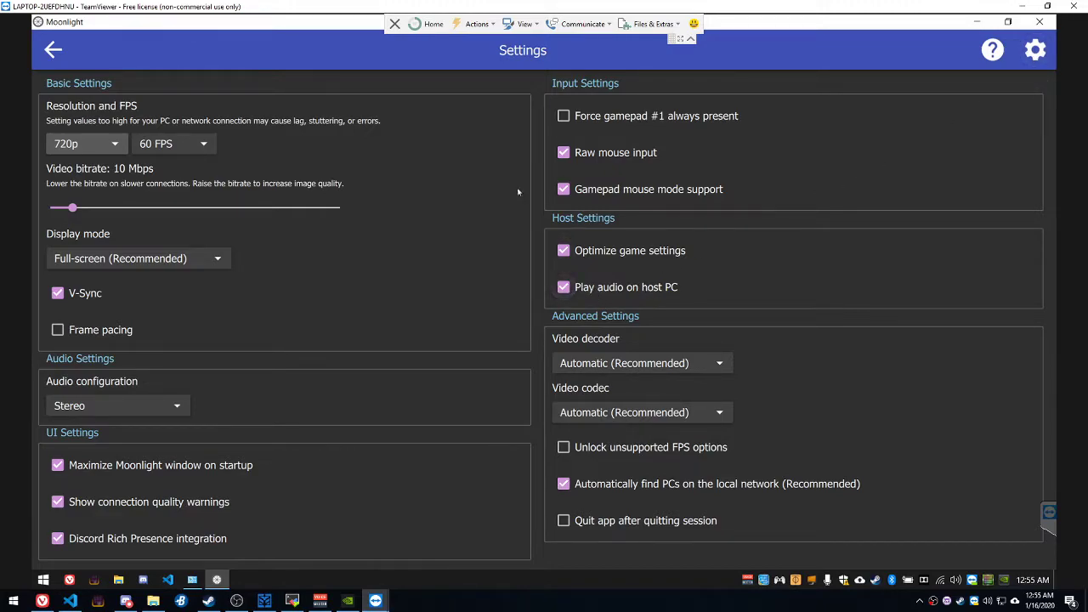
pyautogui.click(53, 49)
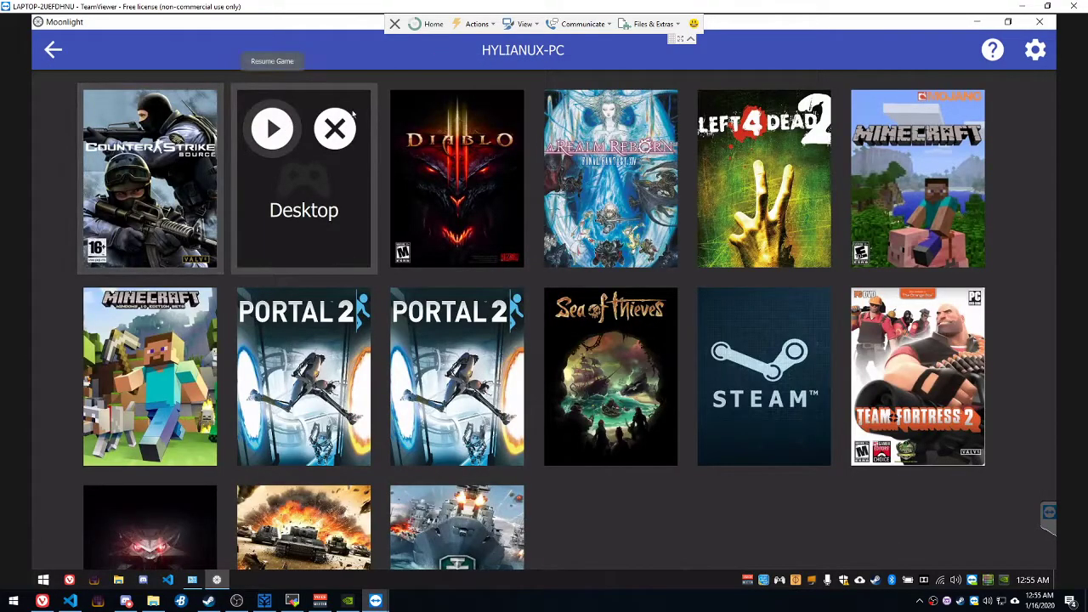
pyautogui.click(336, 129)
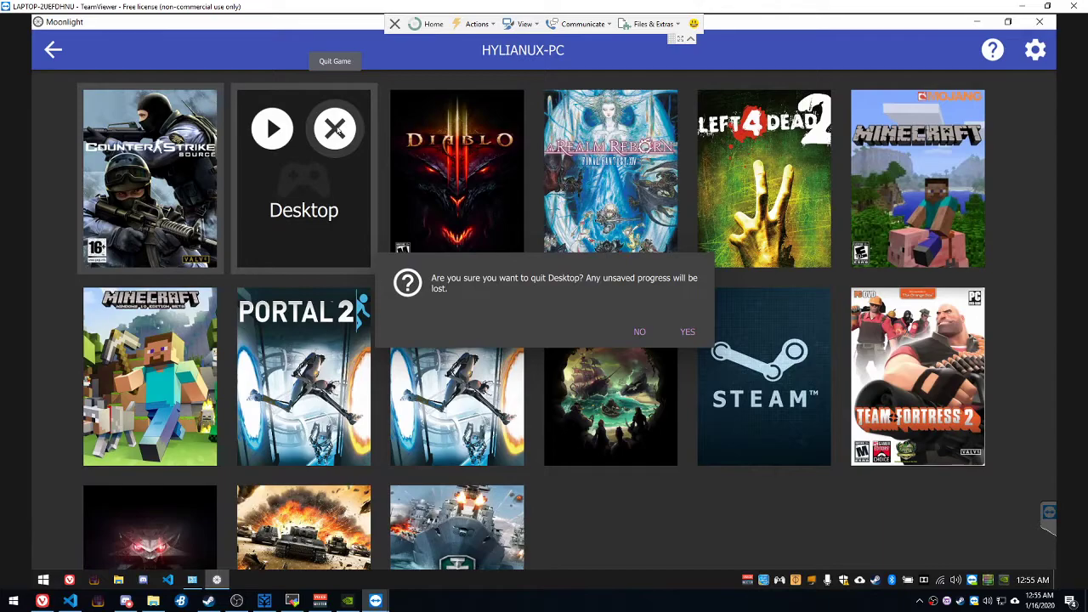
pyautogui.click(688, 332)
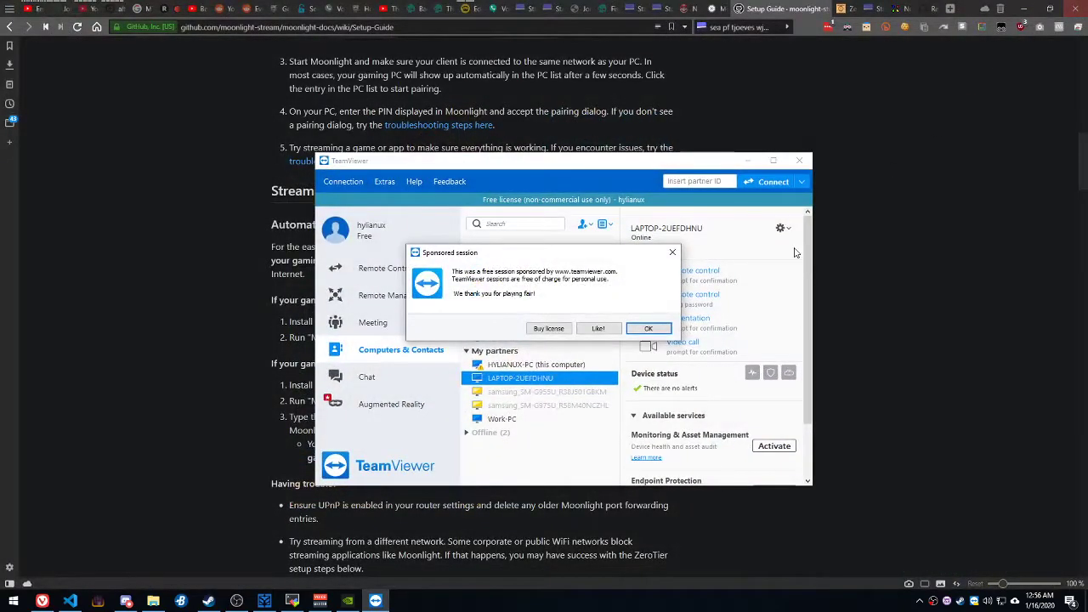
pyautogui.click(648, 329)
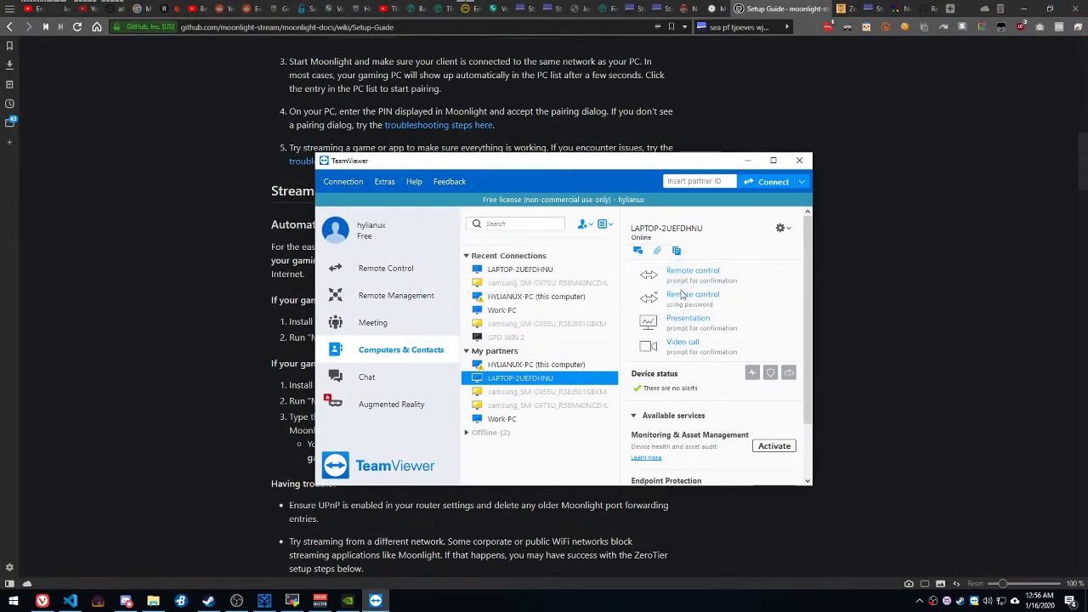
pyautogui.click(800, 161)
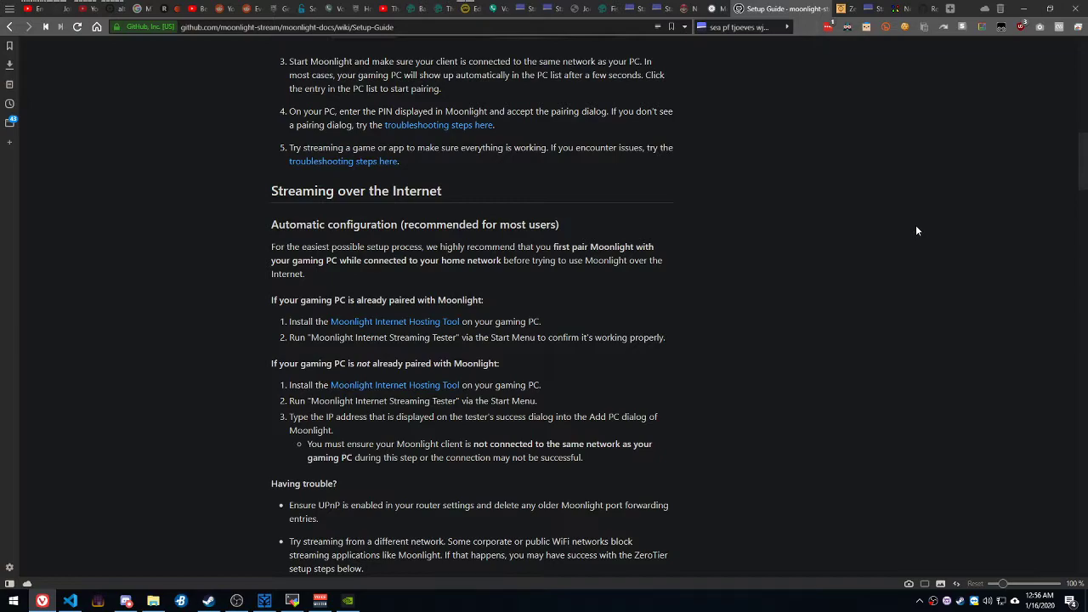
# Switch from the Moonlight Setup Guide to the Emulation General Netplay page and highlight the Getting Started caveats about emulator netplay.
pyautogui.scroll(1, 916, 230)
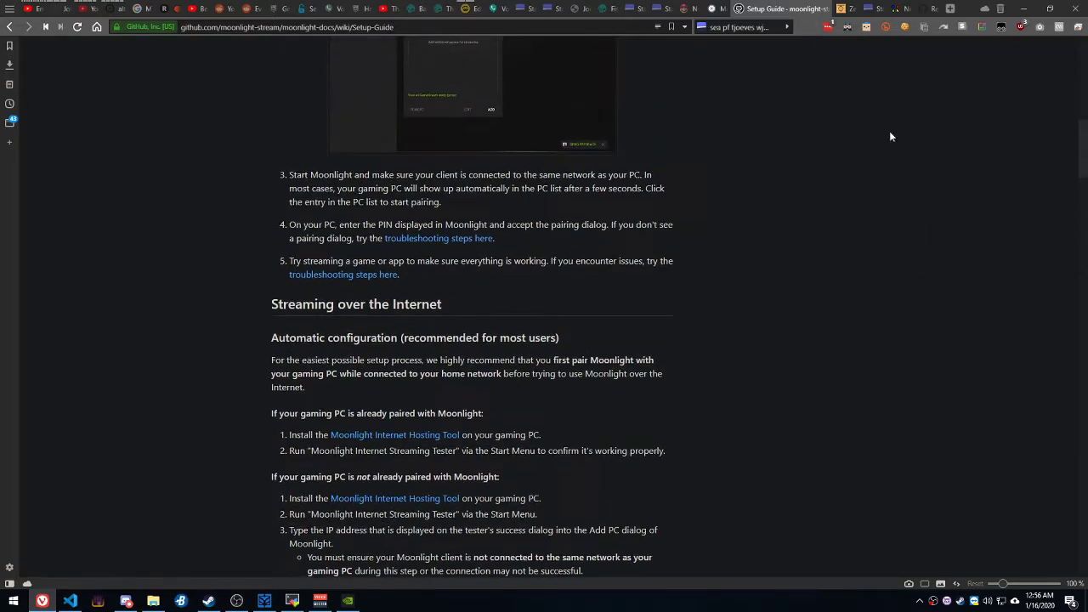
pyautogui.click(898, 10)
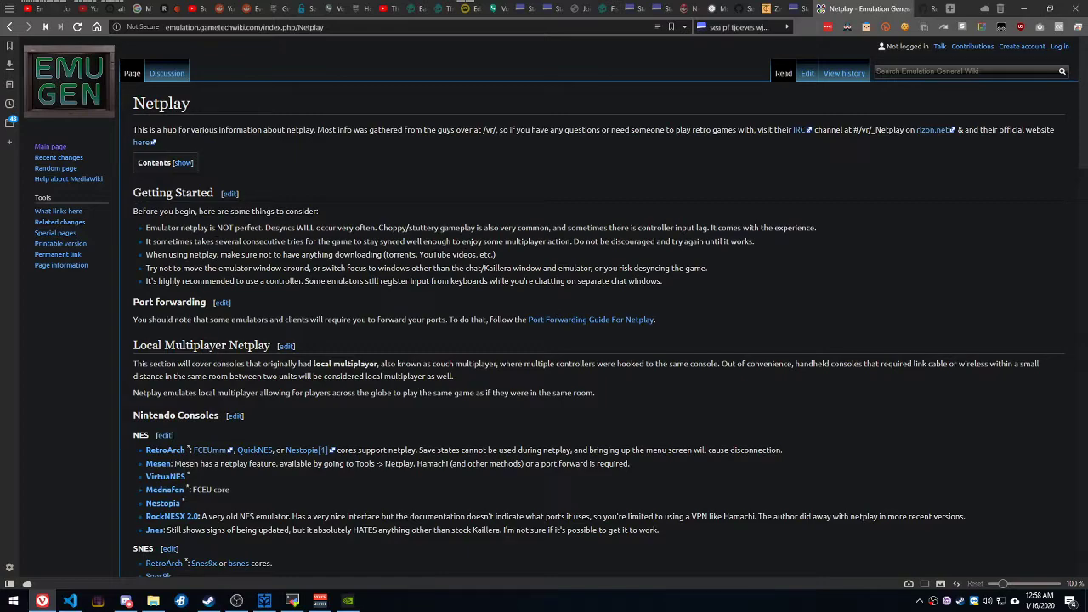
pyautogui.moveTo(227, 242); pyautogui.dragTo(553, 244)
pyautogui.click(552, 244)
pyautogui.moveTo(282, 228); pyautogui.dragTo(468, 228)
pyautogui.click(477, 227)
# Return to the ZeroTier Central network page and review its Members list and the Basics settings.
pyautogui.click(764, 7)
pyautogui.scroll(2, 781, 222)
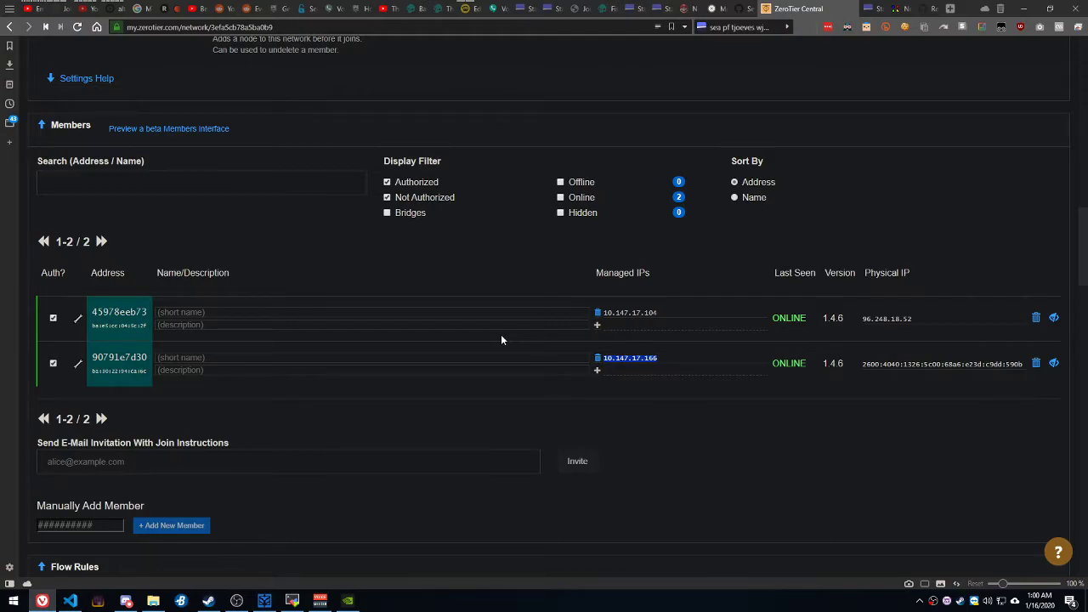
pyautogui.scroll(3, 199, 481)
pyautogui.scroll(-2, 33, 423)
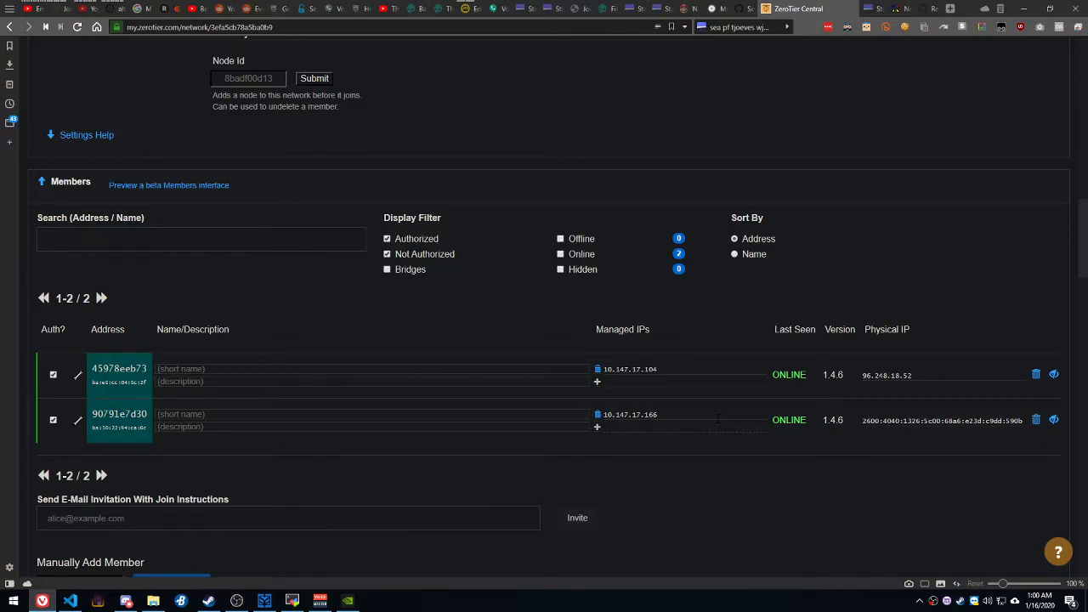
pyautogui.scroll(15, 718, 419)
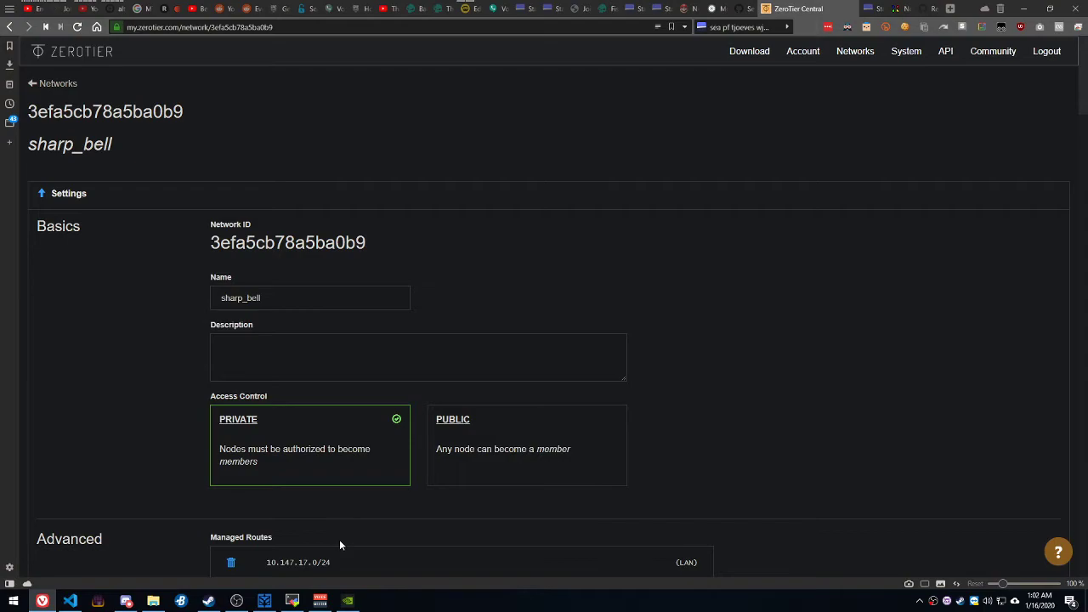
# Switch to Steam and show the game library.
pyautogui.moveTo(219, 604)
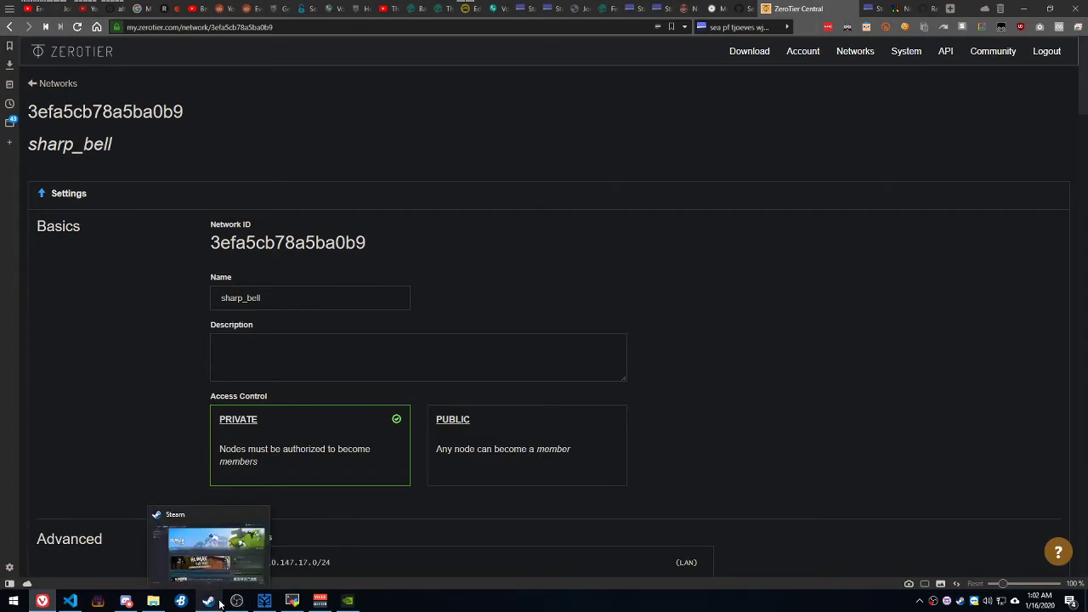
pyautogui.click(219, 603)
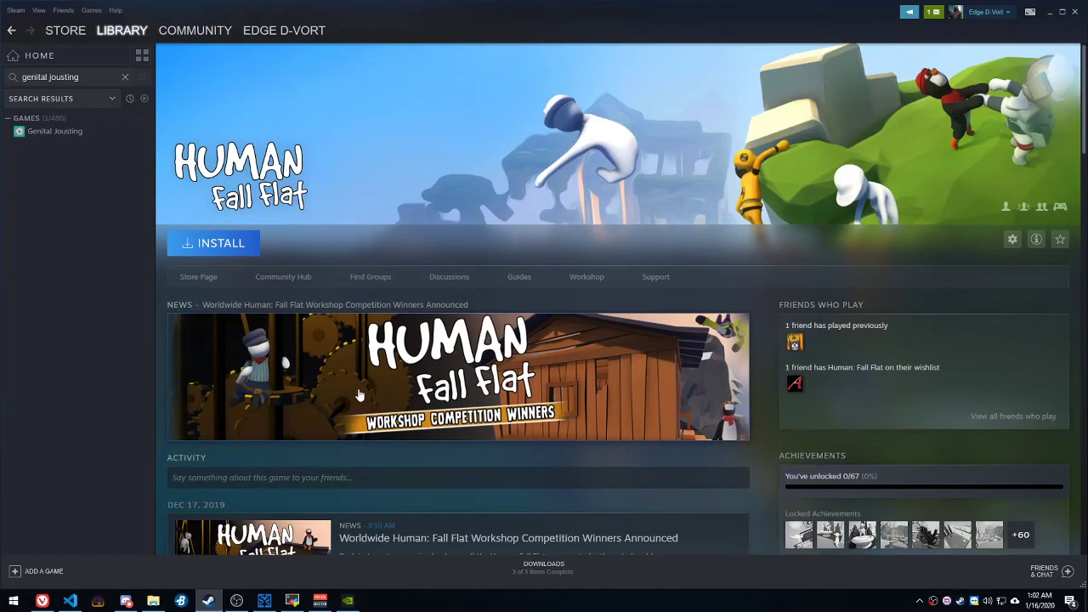